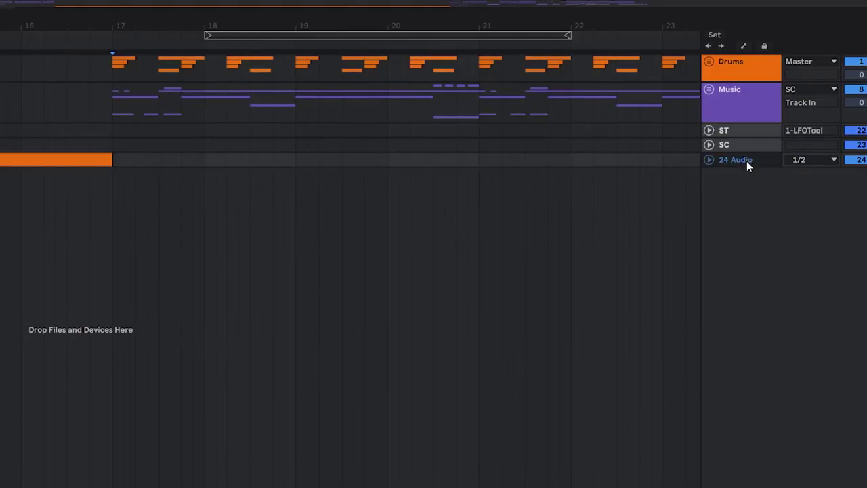
Insert a MIDI track for Serum and set oscillator A's wavetable to the analog Basic Shapes.
key("ctrl+shift+t")
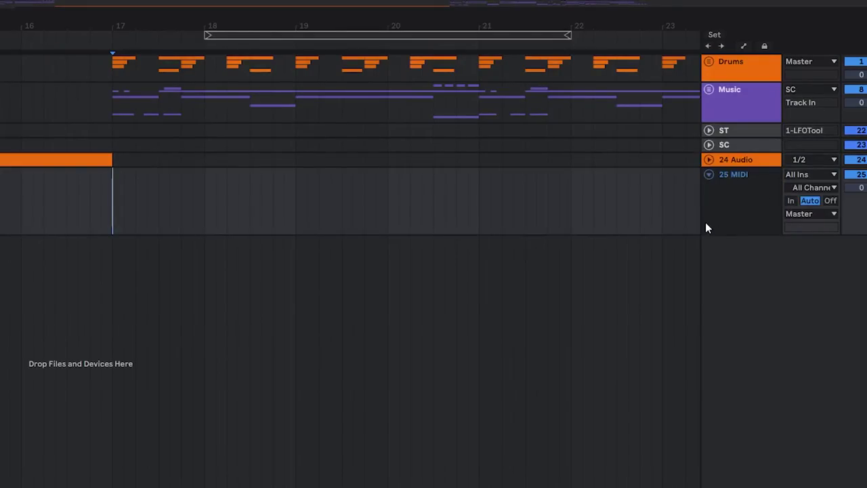
key("ctrl+shift+t")
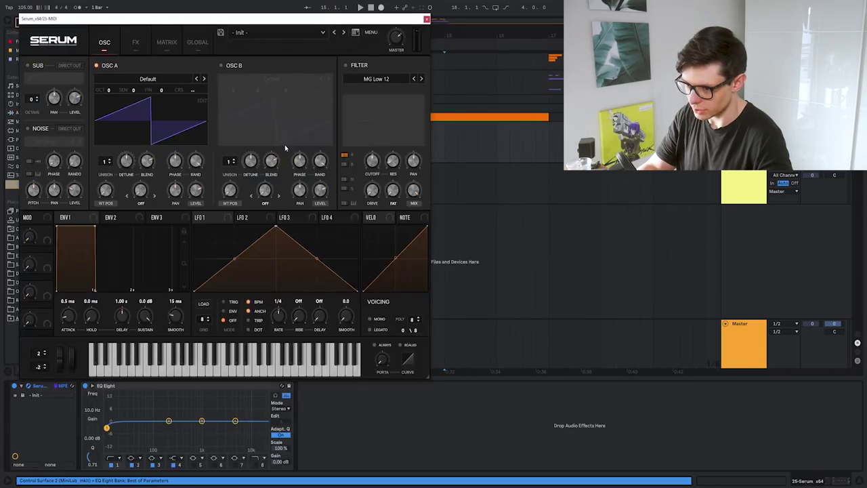
left_click(148, 80)
mouse_move(136, 89)
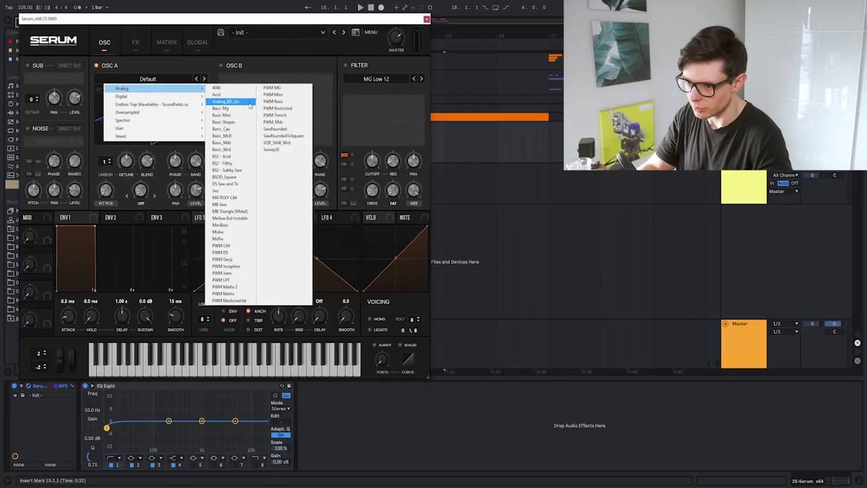
left_click(239, 124)
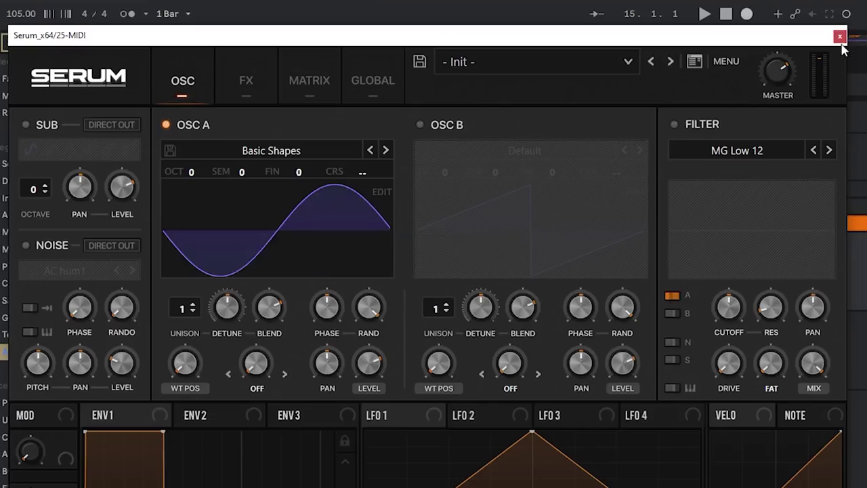
left_click(840, 36)
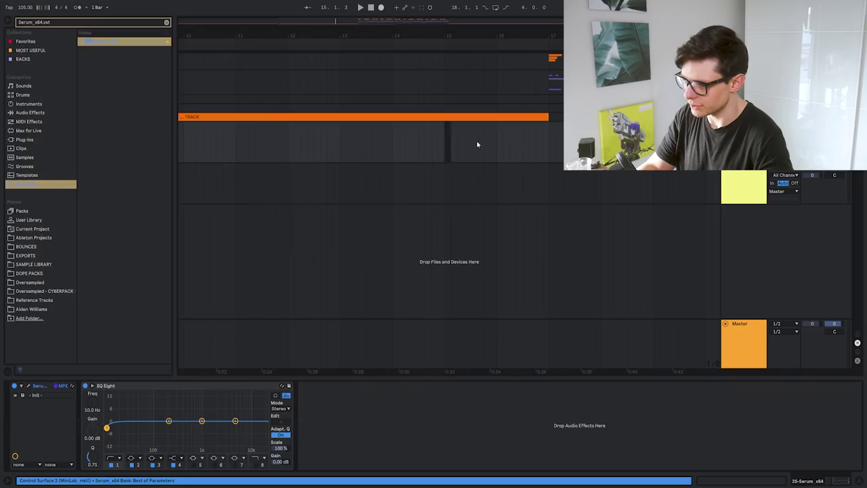
Create a two-bar MIDI clip from bar 15 on the Serum track and fill it with repeated half-bar E0 notes.
double_click(545, 146)
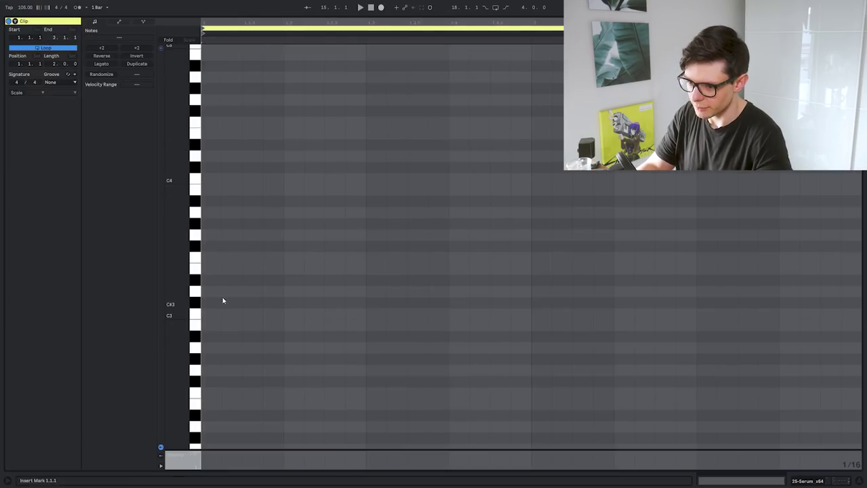
key("shift+Down")
key("shift+Down")
key("shift+Down")
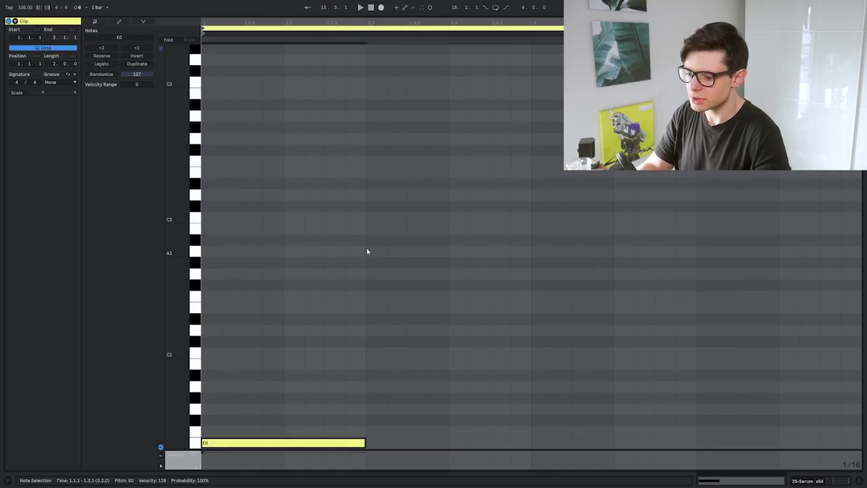
key("ctrl+d")
key("ctrl+d")
key("ctrl+d")
key("shift+Tab")
Add a second Serum track and group it with the first Serum track.
left_click(728, 178)
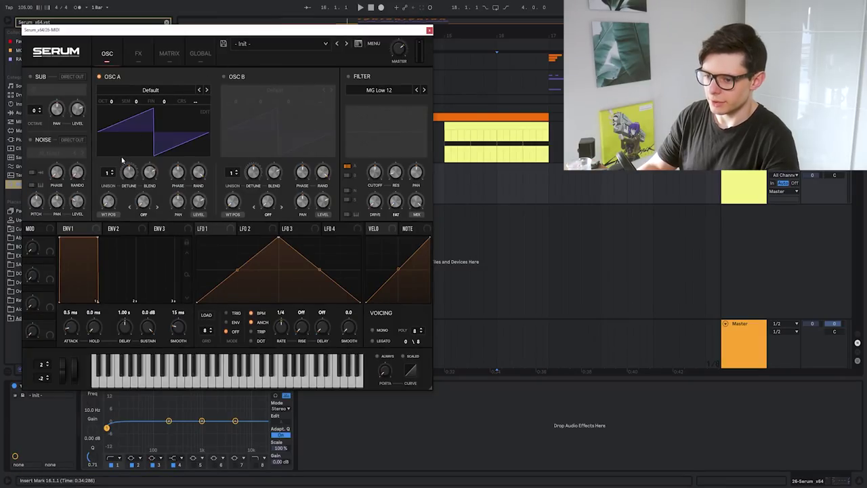
left_click(429, 32)
left_click(745, 180, "shift")
key("ctrl+g")
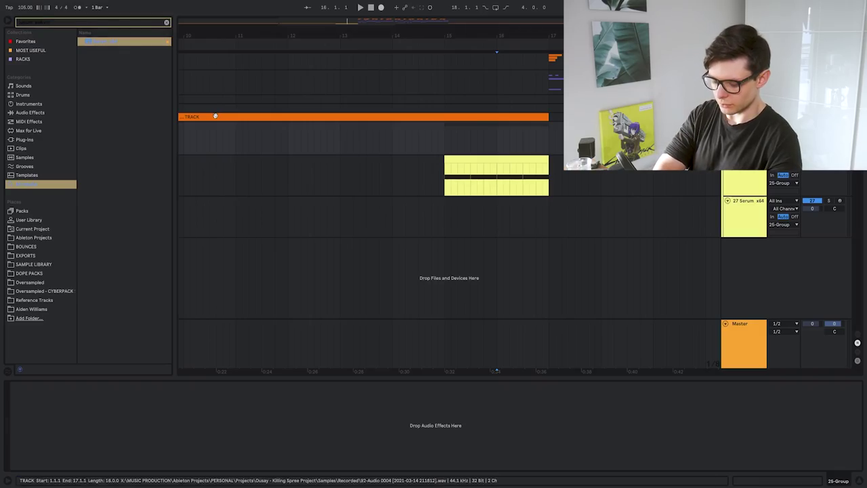
Add a Saturator to the Serum group with 36 dB drive, the Hard Curve type and -12.3 dB output.
type("satu")
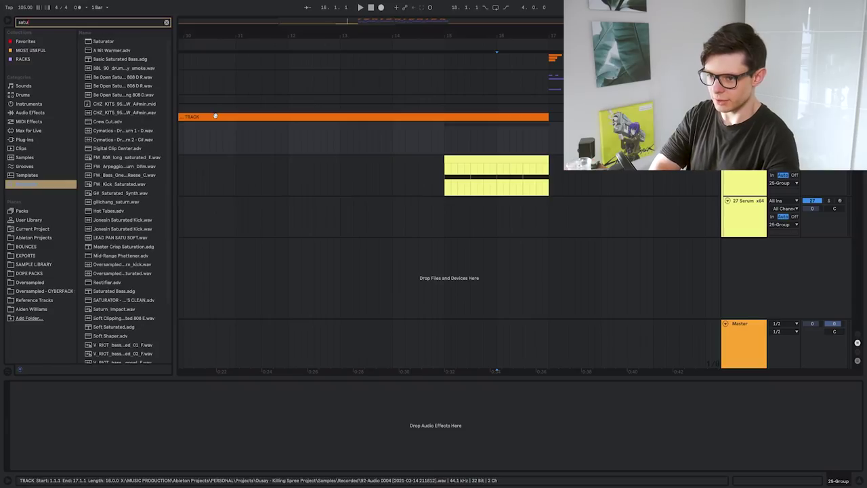
key("Down")
key("Return")
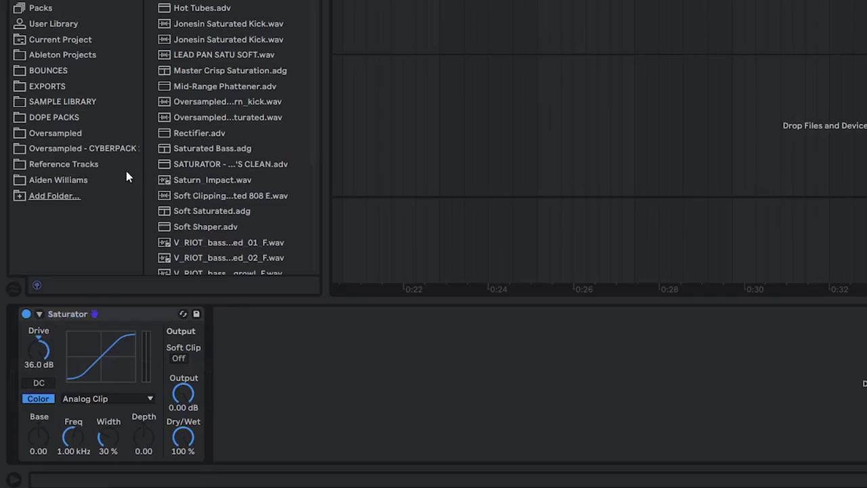
left_click(108, 399)
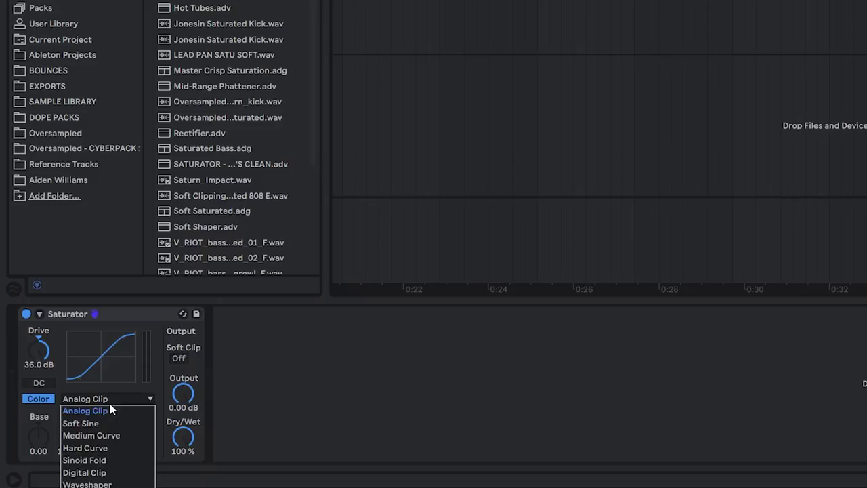
left_click(109, 454)
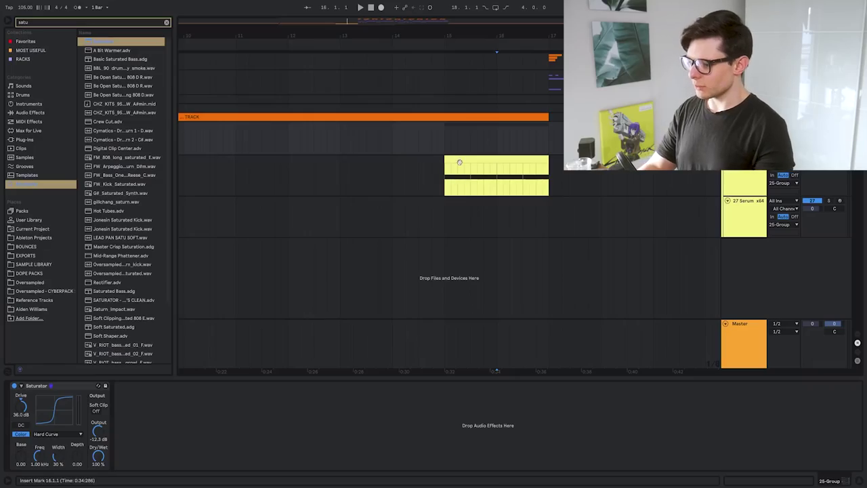
Copy the two-bar clip from the first Serum track to the second and play both.
left_click_drag(459, 162, 454, 212)
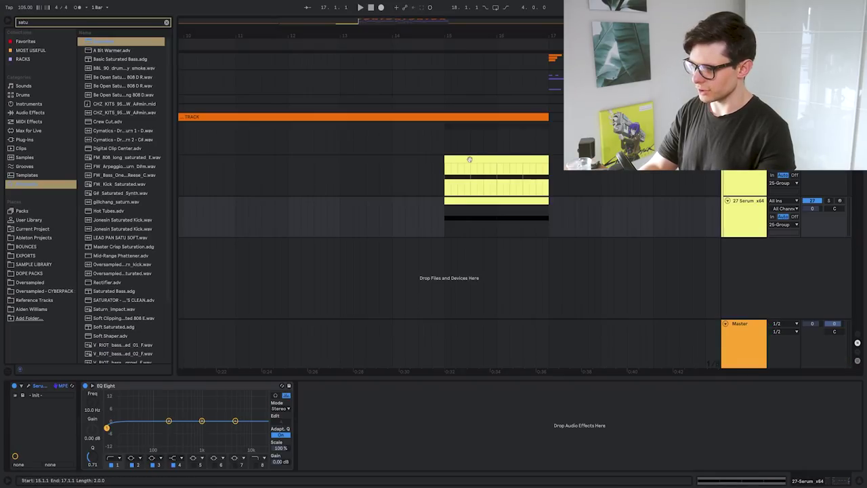
left_click_drag(470, 159, 470, 199)
key("space")
Stop playback and clear all notes from the second Serum track's clip.
double_click(494, 199)
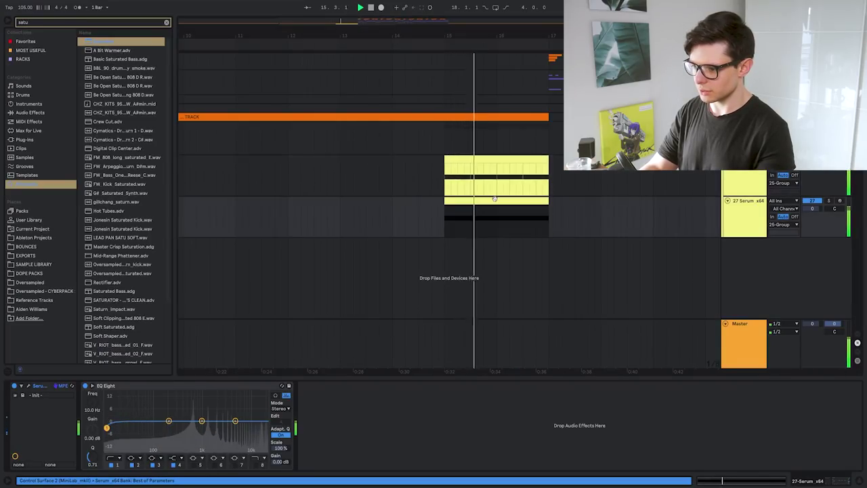
key("space")
key("ctrl+a")
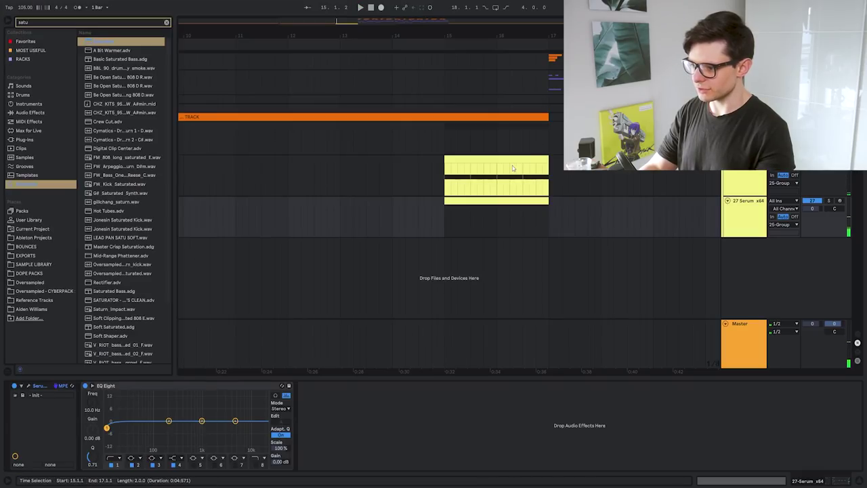
Copy the first Serum clip's notes back to the second track and raise the group Saturator's Drive during playback.
left_click_drag(512, 166, 513, 206)
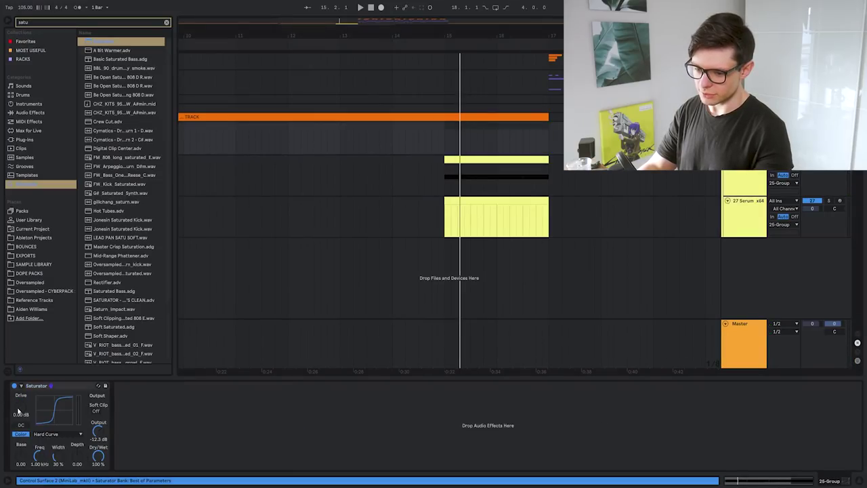
key("space")
left_click_drag(19, 412, 19, 366)
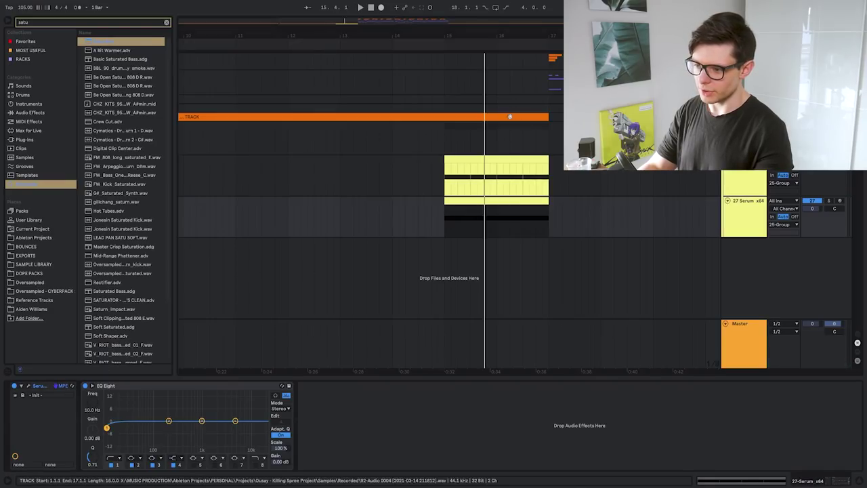
Play the clips from bar 15, comparing the first Serum track alone with both tracks together, and the Saturator bypassed with it enabled.
left_click(445, 144)
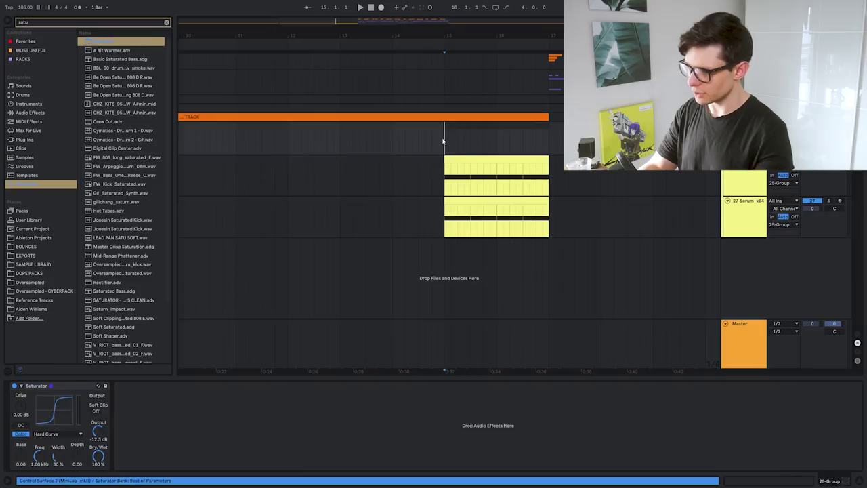
left_click(445, 221)
key("space")
left_click(451, 192)
key("space")
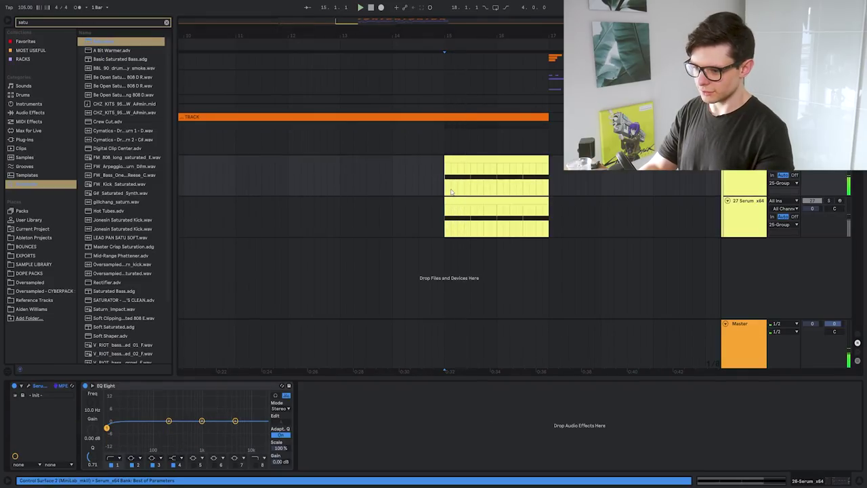
key("space")
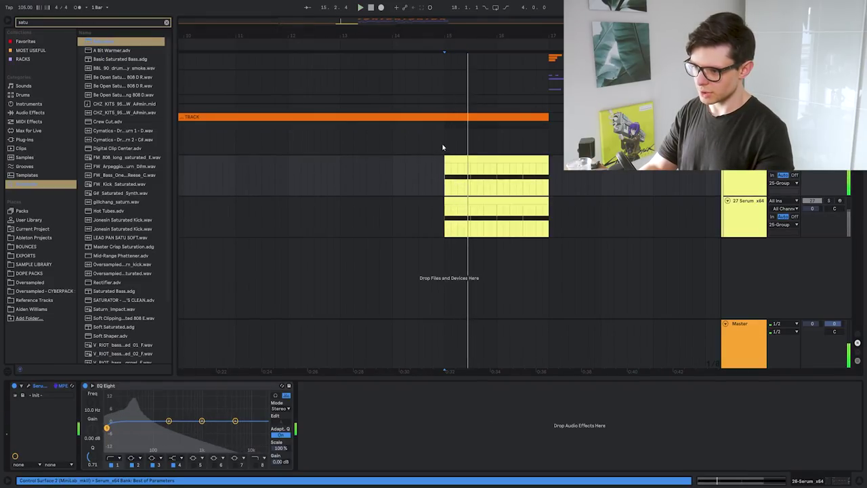
left_click(444, 141)
key("space")
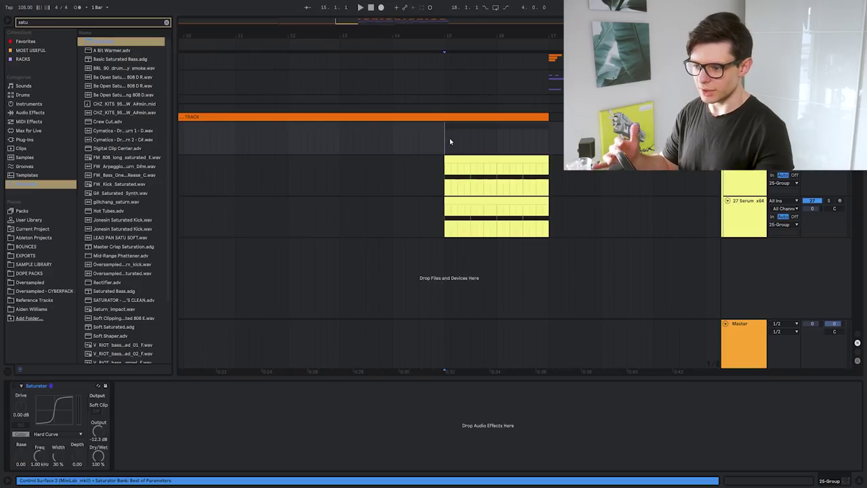
key("space")
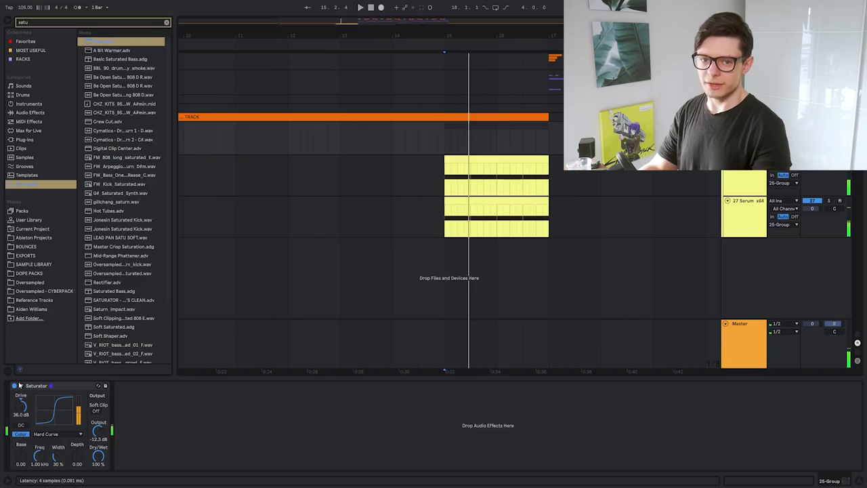
Replace the second Serum clip's notes with the melody E4, A4, A4, A#4, B4, D5, C5, B4, C5, A4, B4.
double_click(486, 199)
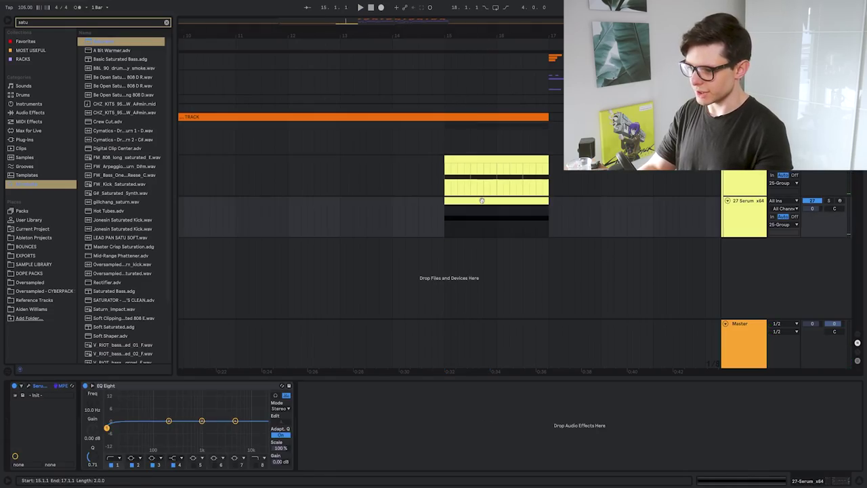
left_click(341, 274)
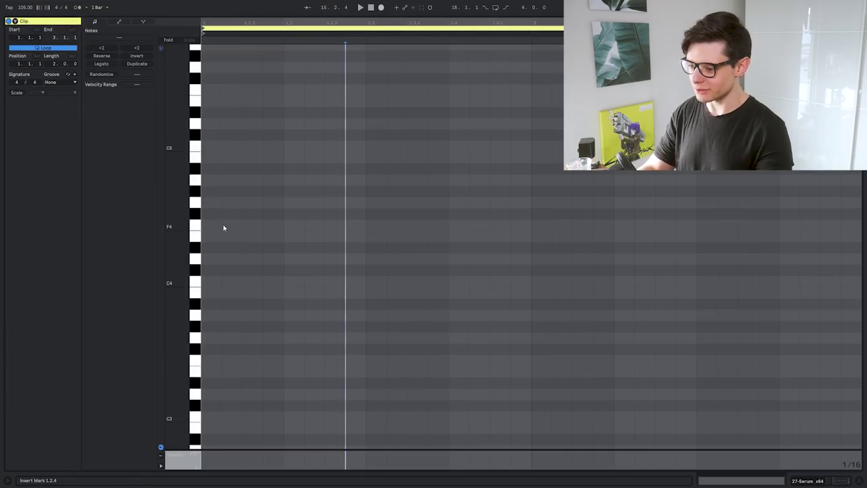
left_click_drag(219, 139, 232, 189)
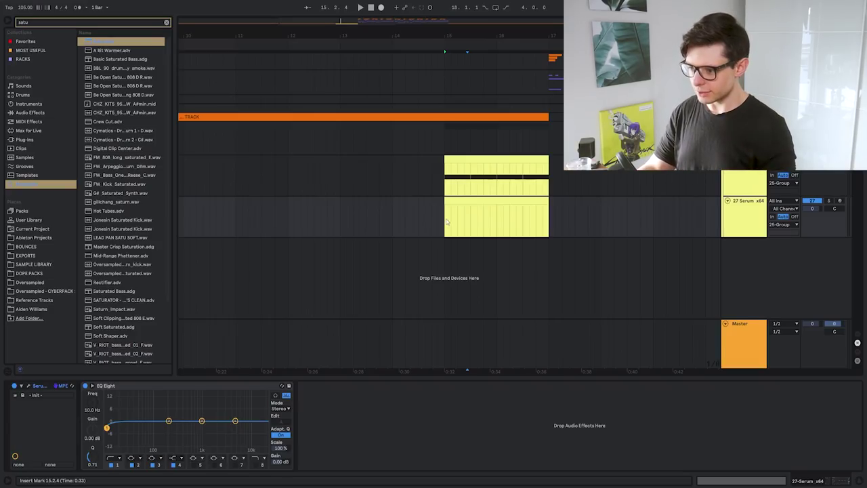
double_click(466, 202)
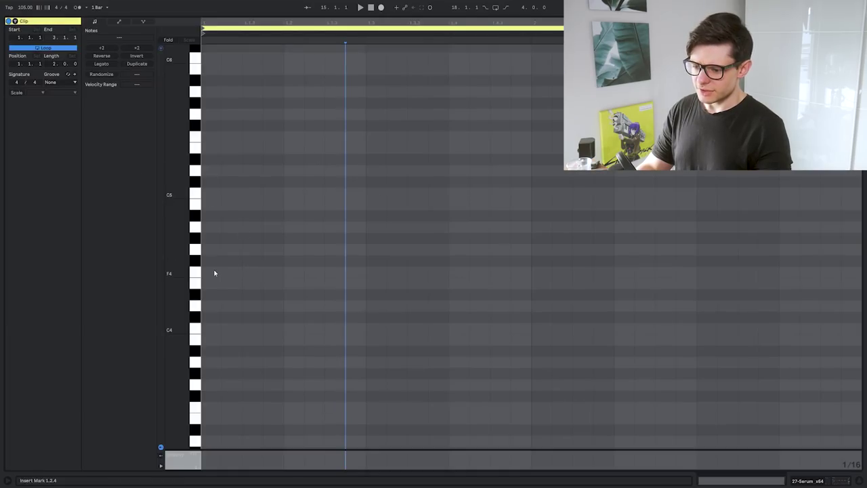
key("space")
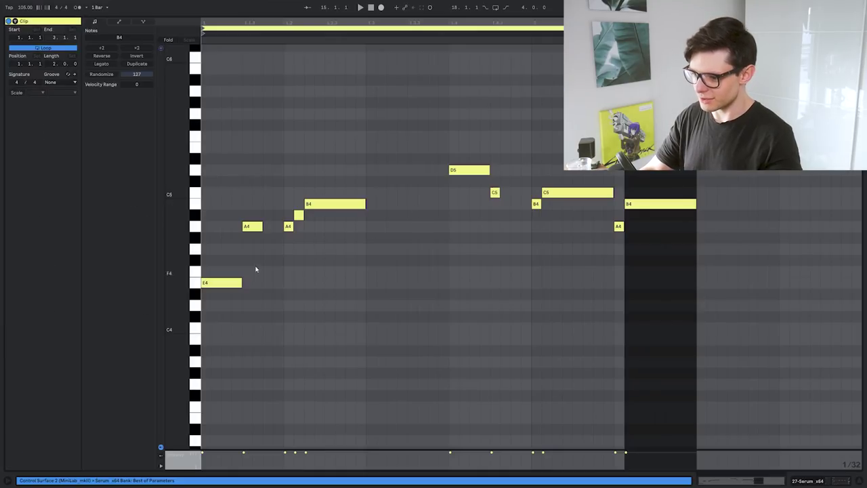
scroll(241, 239, "up", 1)
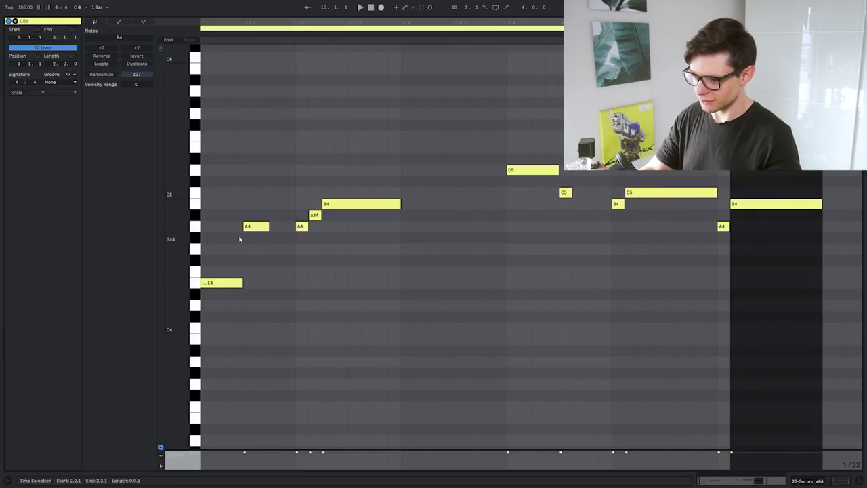
Put the melody's rhythm into the first Serum track's clip with every note on E4, and play it.
left_click_drag(241, 244, 406, 242)
scroll(405, 243, "down", 1)
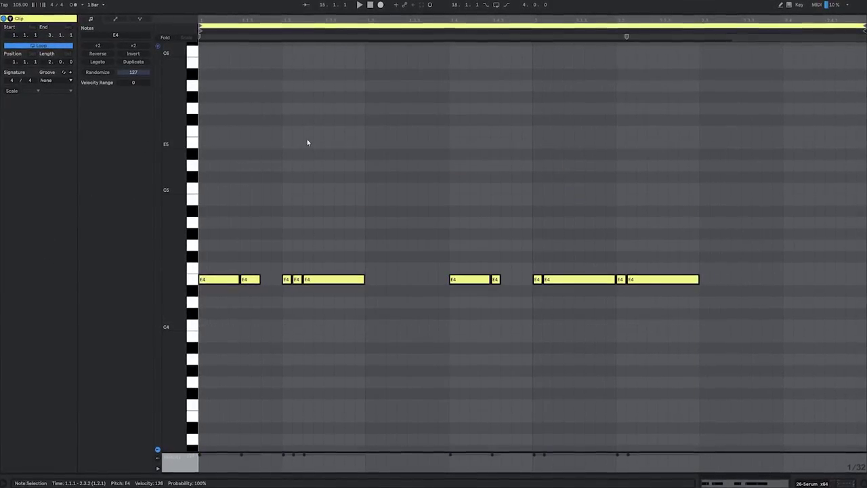
scroll(383, 156, "up", 5)
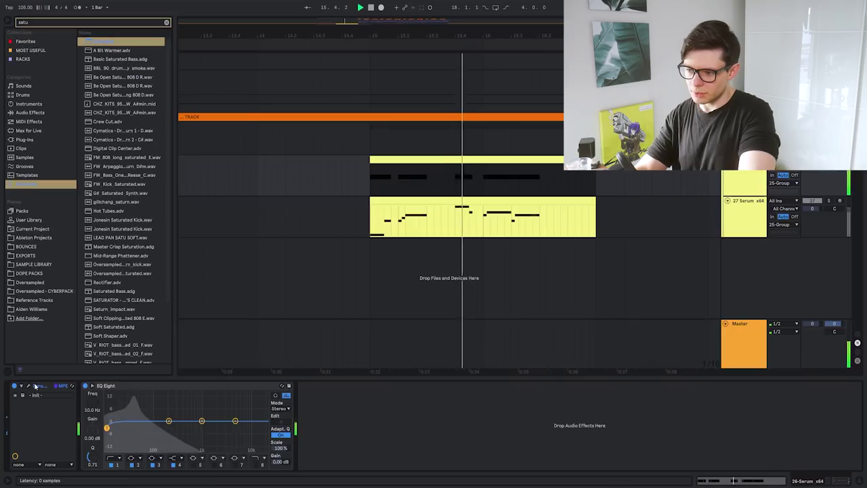
Open the first track's Serum, set LFO 1 to envelope mode and shape it as a curved early rise with a long decay.
left_click(29, 386)
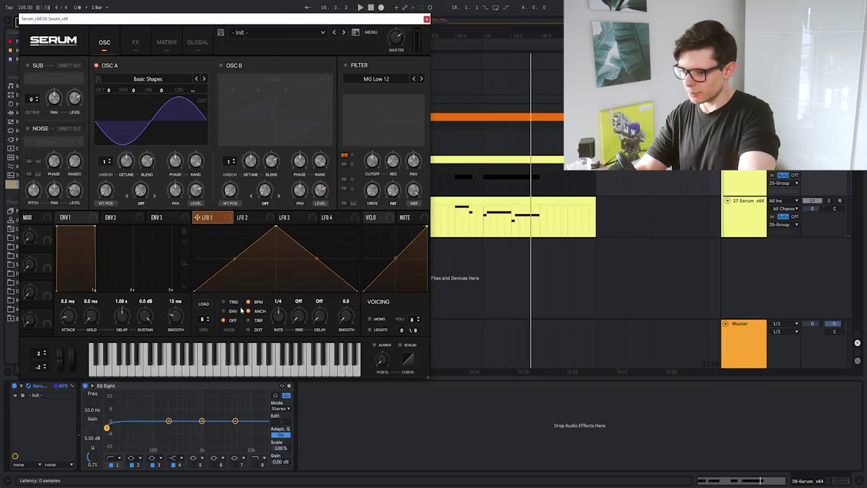
left_click_drag(275, 227, 235, 214)
left_click_drag(295, 257, 290, 261)
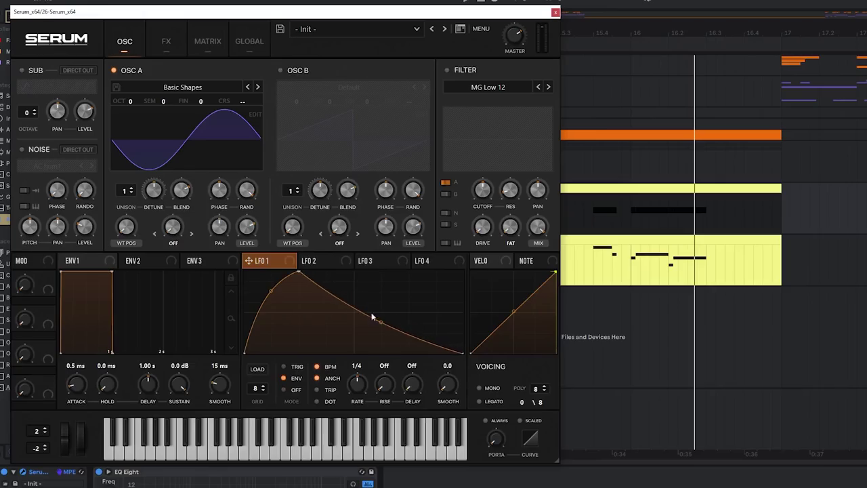
Modulate oscillator A's Level with LFO 1 and adjust the LFO's rate.
left_click_drag(246, 226, 247, 227)
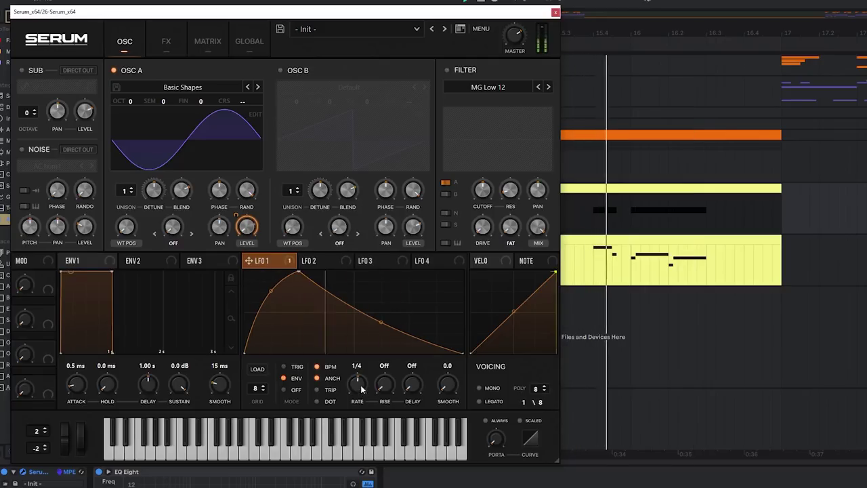
left_click_drag(360, 387, 361, 383)
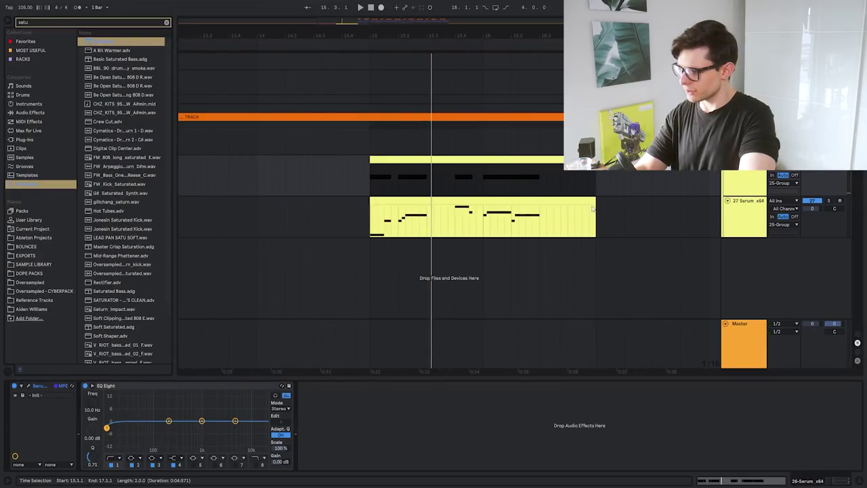
Play both clips, open the first Serum track's clip and merge its short E0 notes into longer ones.
left_click(372, 232)
key("space")
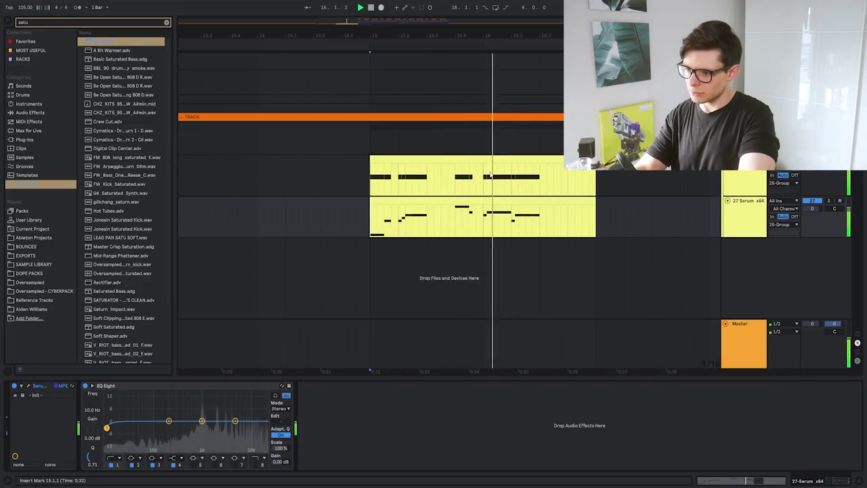
double_click(381, 159)
key("space")
key("space")
left_click(315, 354)
key("space")
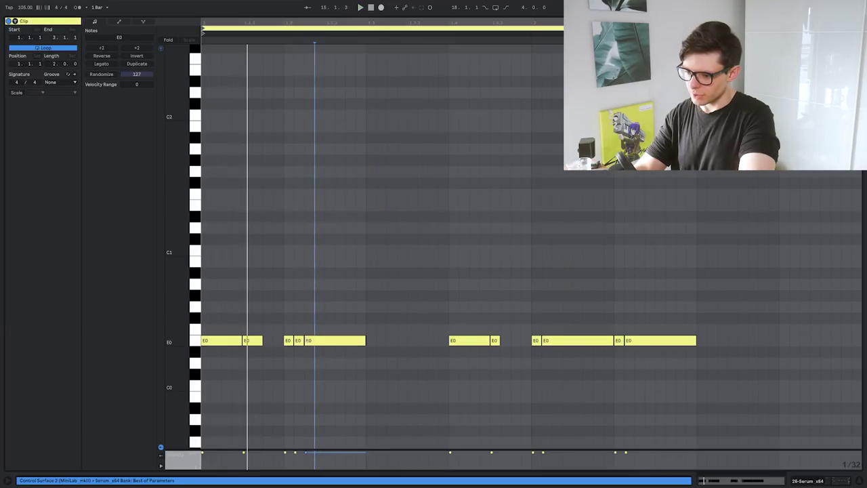
left_click_drag(307, 340, 553, 341)
key("ctrl+d")
key("space")
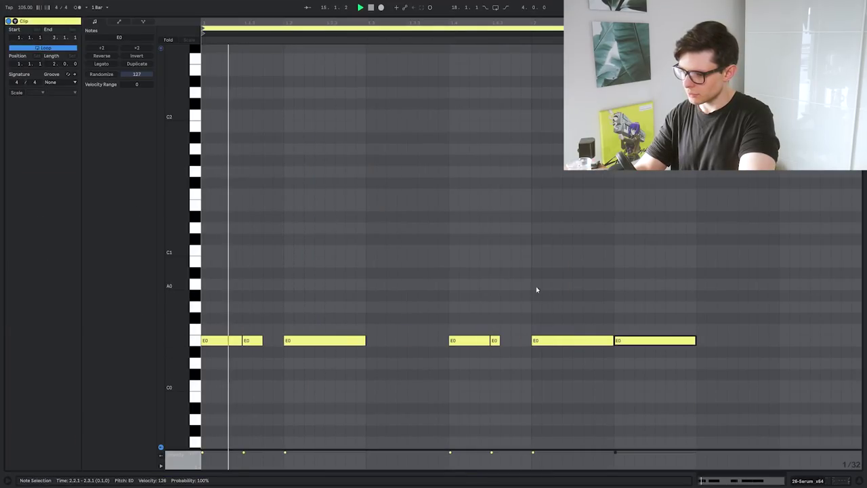
key("space")
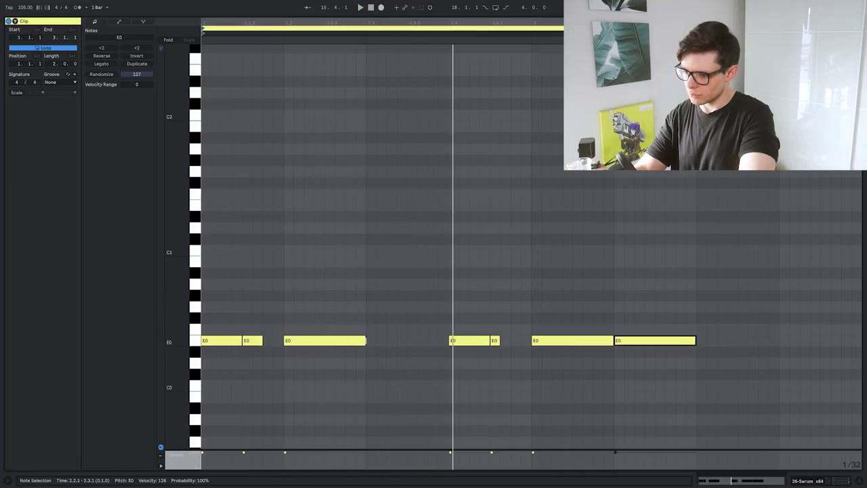
Rework the root-note clip into a continuous run of equal eighth-length E0 notes.
left_click_drag(366, 340, 325, 350)
key("ctrl+d")
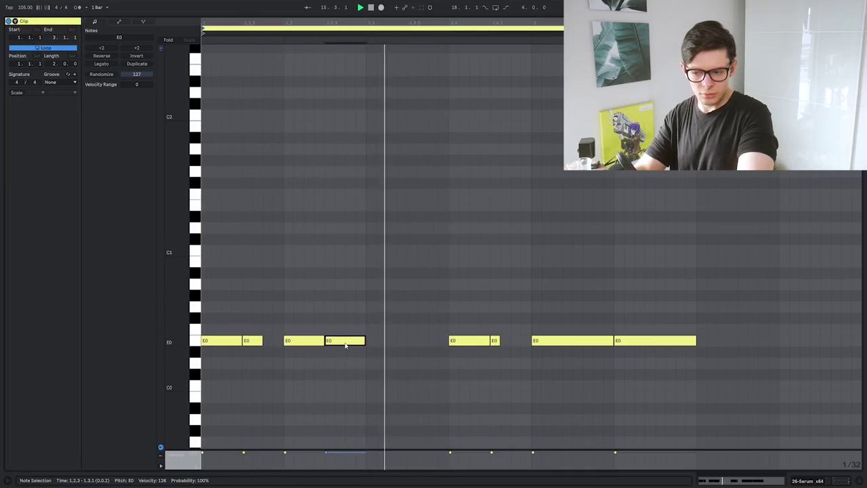
left_click(355, 349)
key("space")
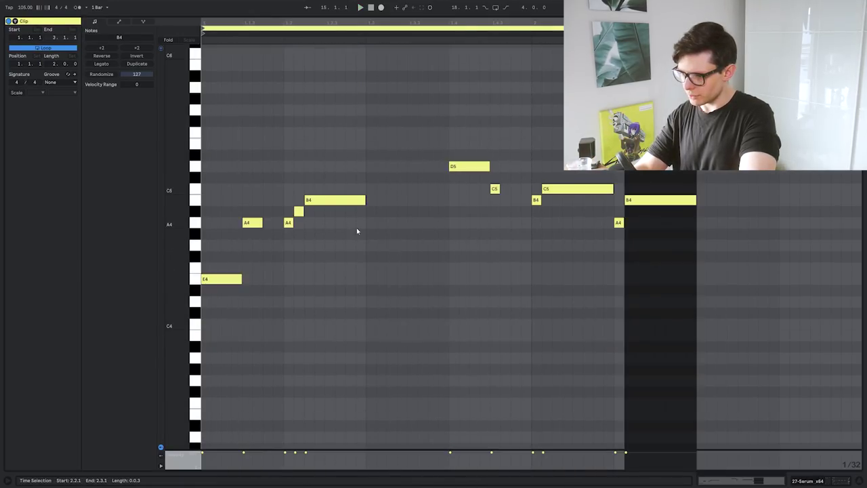
Extend the first B4 in the melody clip up to the start of D5.
left_click_drag(367, 201, 448, 201)
key("space")
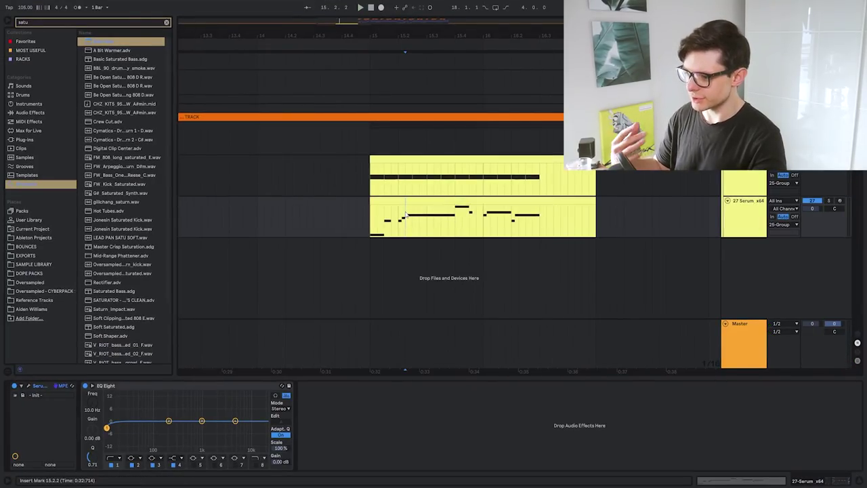
Reopen the first track's Serum and play both clips to check its LFO-shaped level.
scroll(410, 217, "up", 2)
scroll(411, 217, "up", 2)
left_click(391, 183)
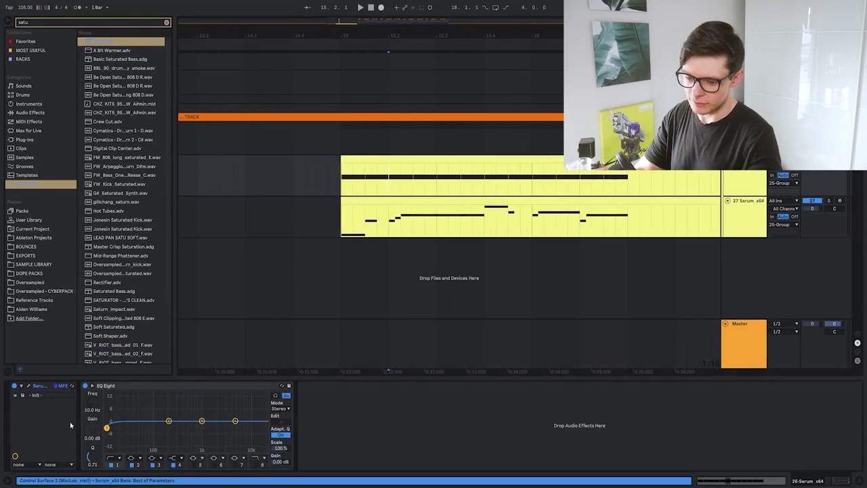
left_click(28, 386)
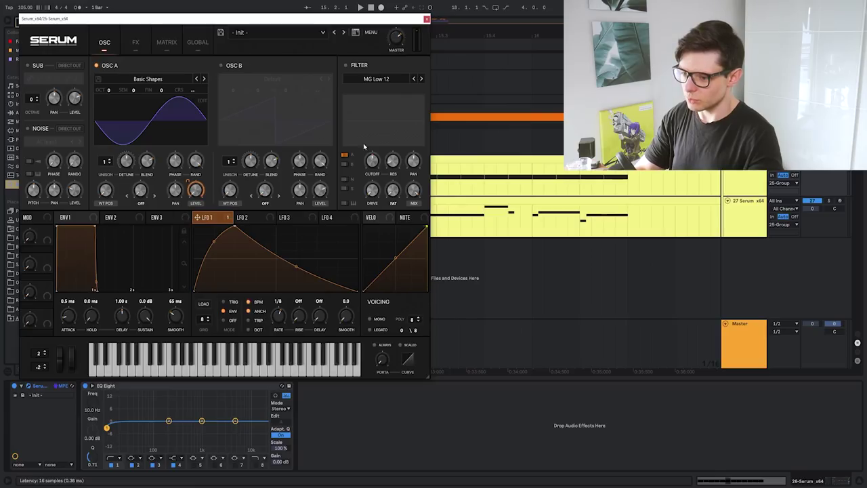
key("space")
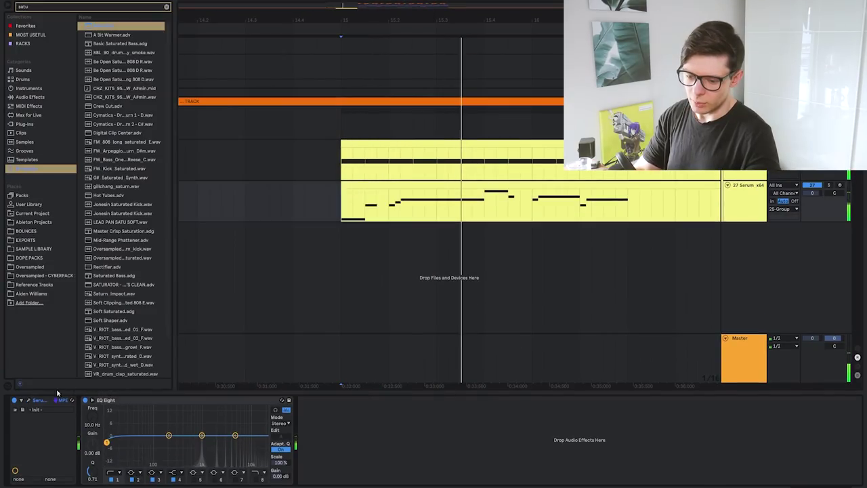
Open the second track's Serum and try 16 unison voices with an adjusted detune on oscillator A.
left_click(28, 401)
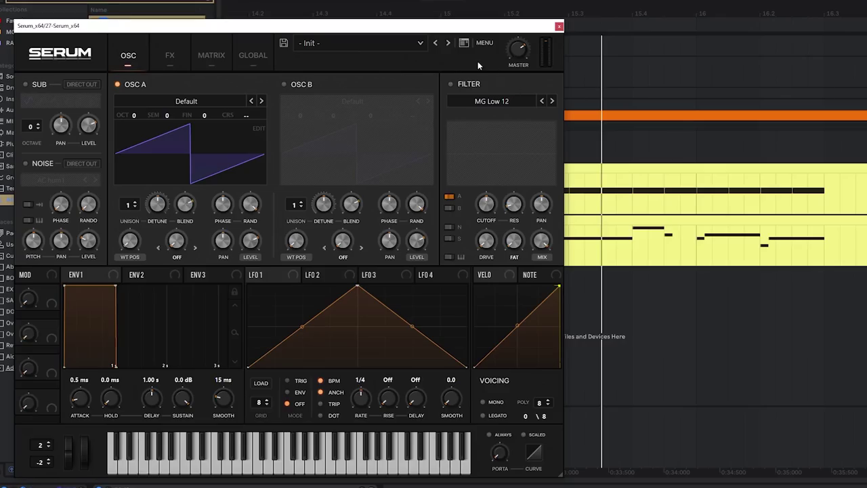
left_click(128, 209)
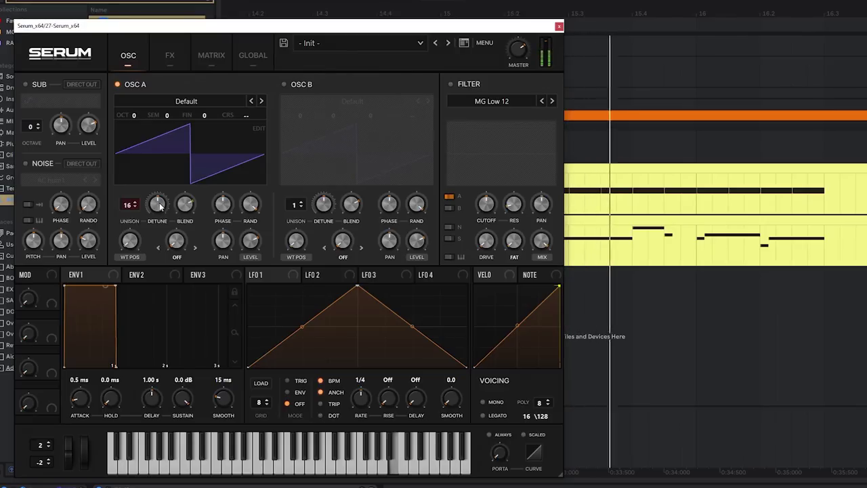
left_click_drag(157, 203, 150, 234)
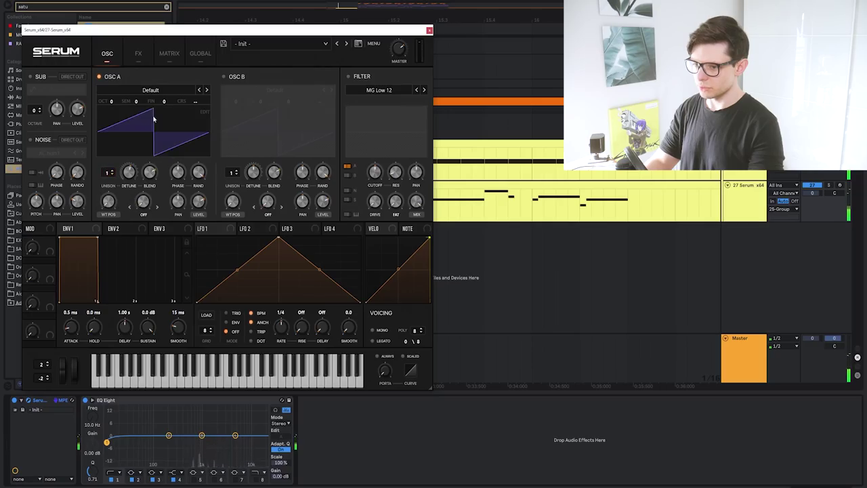
Enable the reverb in the second Serum's effects and try its Plate mode.
left_click(170, 55)
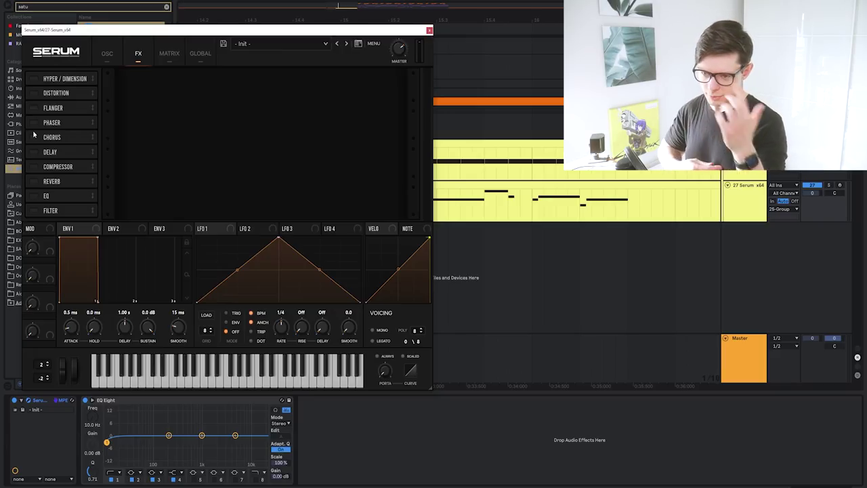
left_click(33, 181)
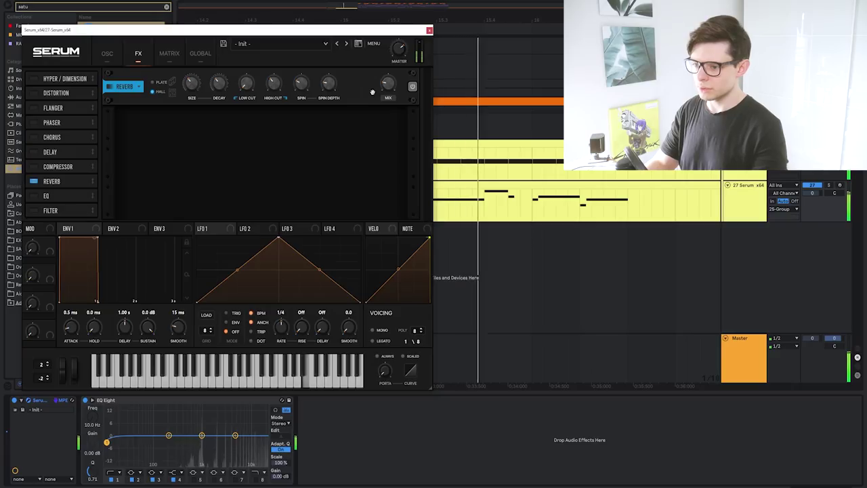
left_click_drag(369, 30, 285, 261)
scroll(376, 200, "up", 3)
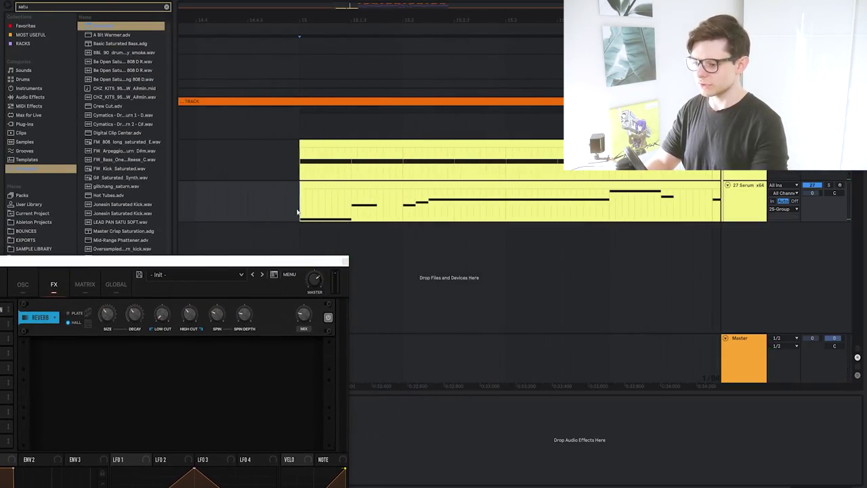
left_click_drag(282, 265, 402, 168)
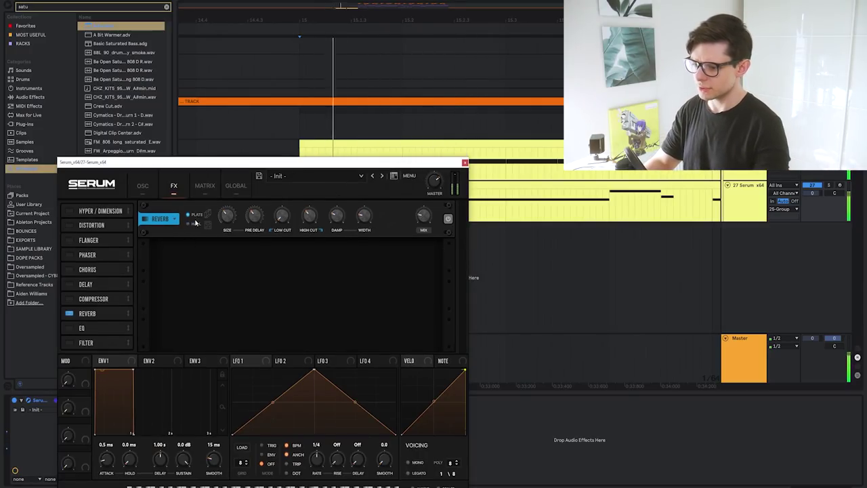
Replace the second Serum's reverb with the chorus and lower the chorus's LPF.
left_click(69, 314)
left_click(68, 270)
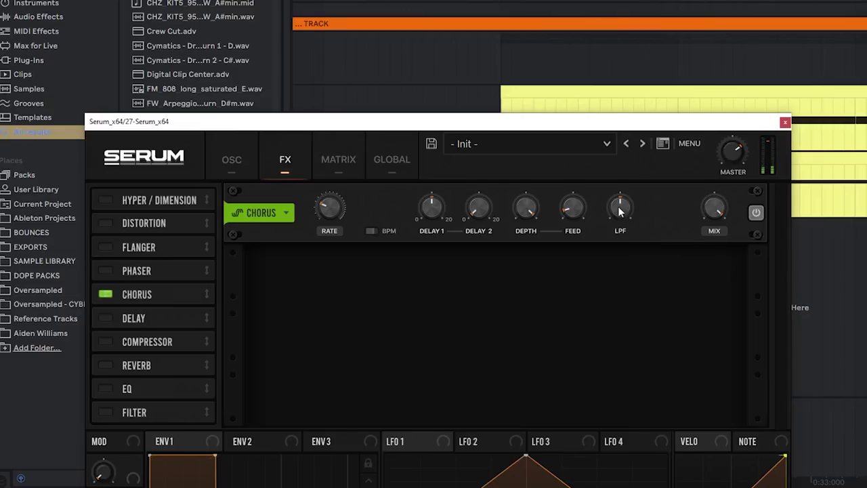
left_click_drag(621, 210, 621, 289)
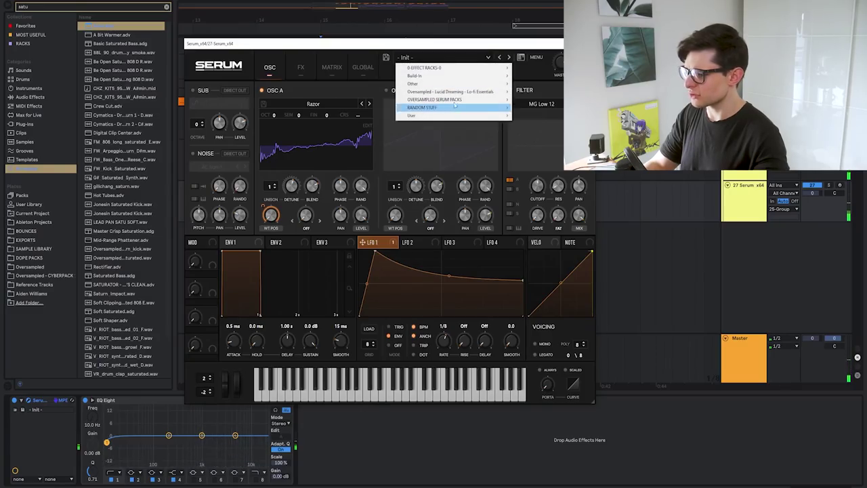
Audition Oversampled lead presets in the second Serum, including Sugar Baby, Ember and Coffee, while the clips play.
mouse_move(459, 95)
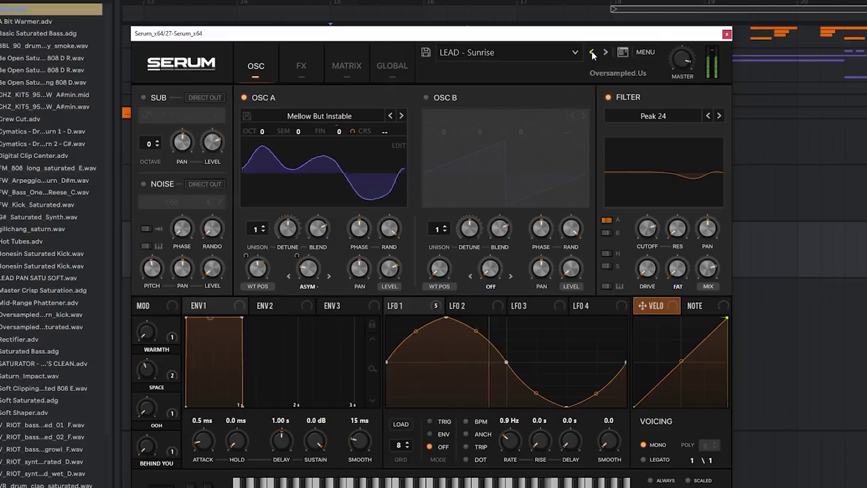
left_click(592, 53)
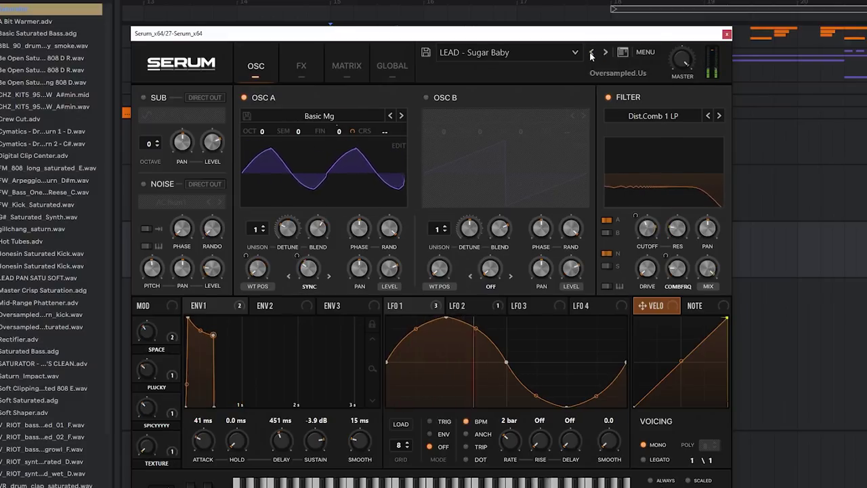
left_click(591, 54)
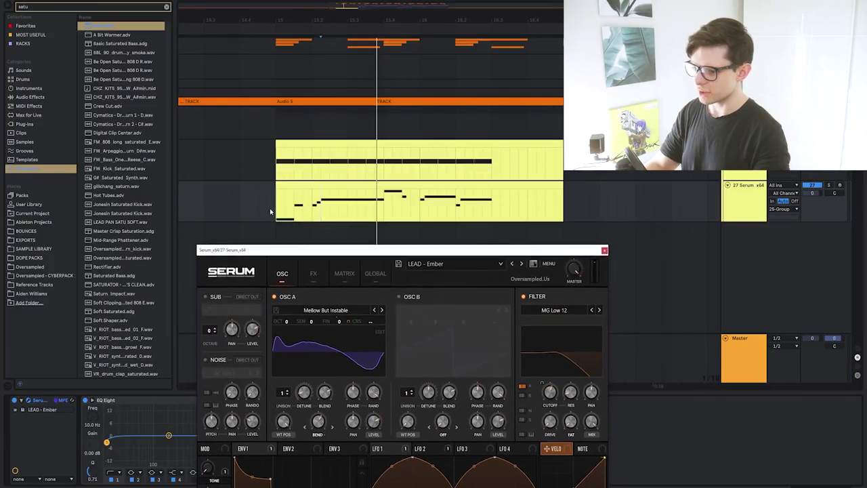
left_click(512, 265)
left_click(513, 265)
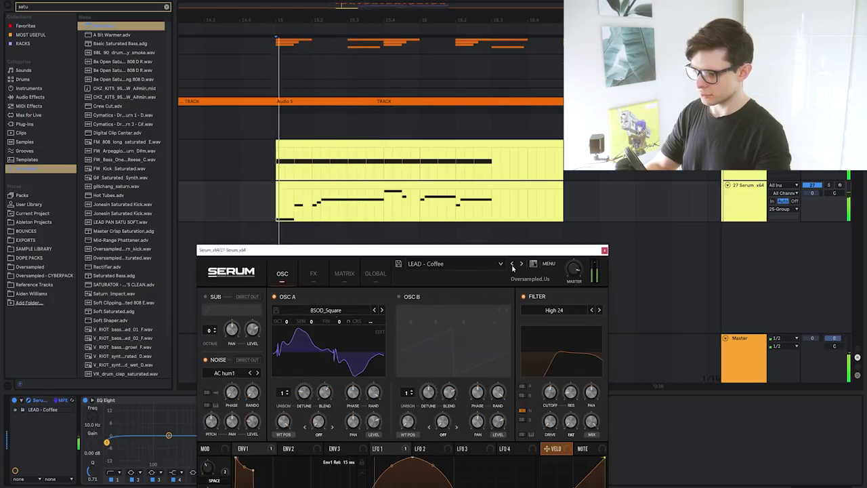
Load the KEYS - Wallflower preset in the second Serum, close it and duplicate the melody track.
left_click(513, 264)
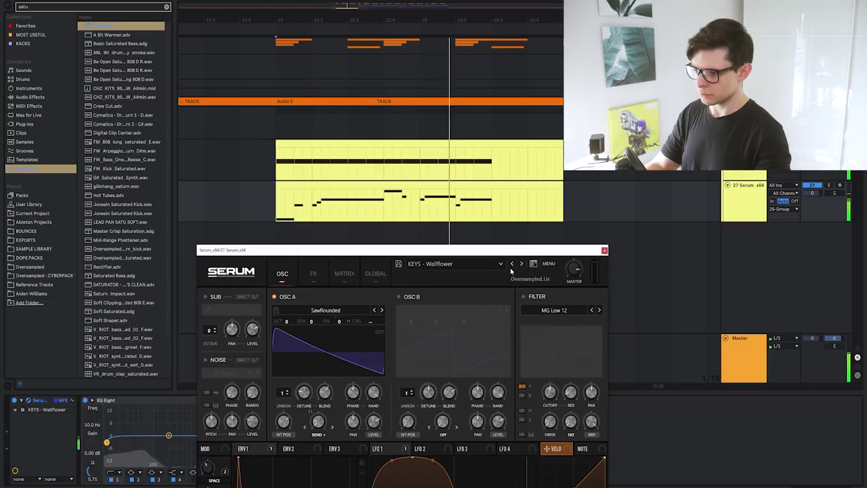
left_click(605, 251)
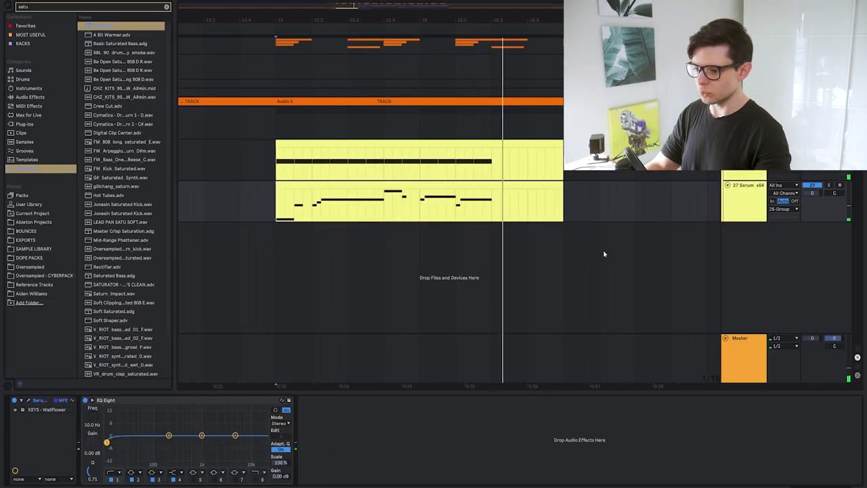
key("ctrl+d")
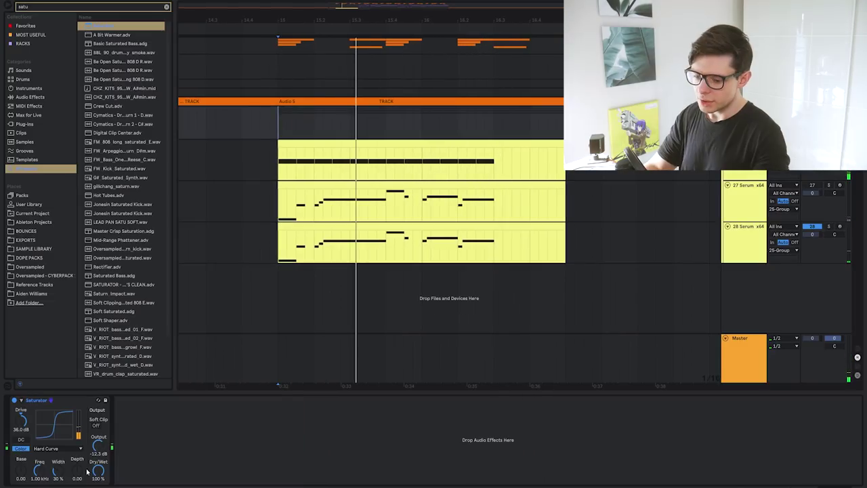
Try the Analog Clip, Soft Sine, Sinoid Fold and Digital Clip curves on the group's Saturator.
left_click(52, 449)
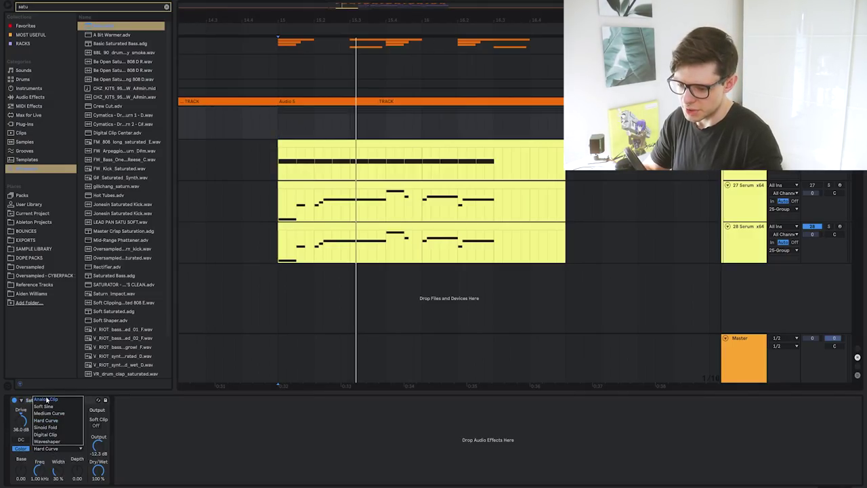
left_click(45, 400)
left_click(46, 448)
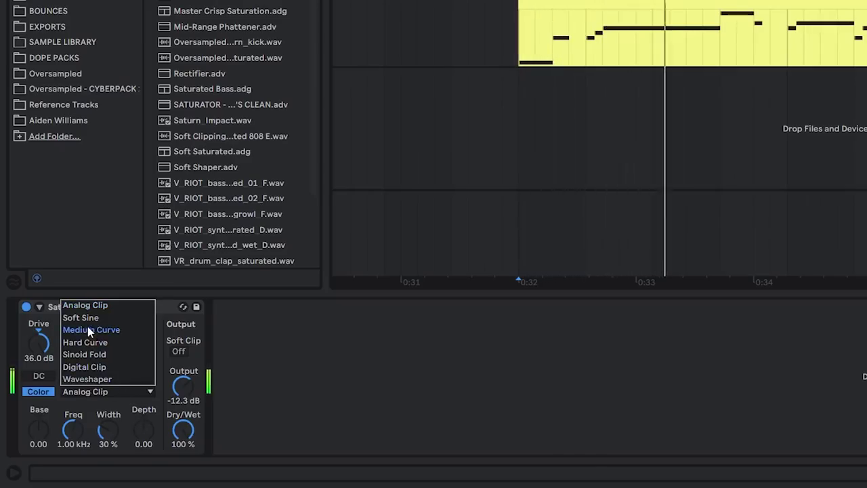
left_click(81, 317)
left_click(101, 391)
left_click(84, 354)
left_click(102, 393)
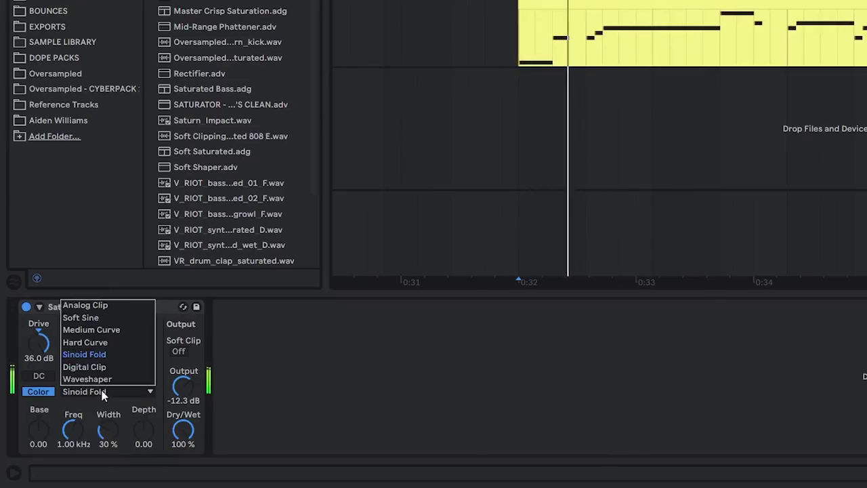
left_click(96, 367)
left_click(102, 392)
Try the Saturator's Waveshaper curve with Base 0.57, Width 33 %, Depth 24.0, Curve 58.6 % and Period 88.3 %, adjusting Freq during playback.
left_click(87, 379)
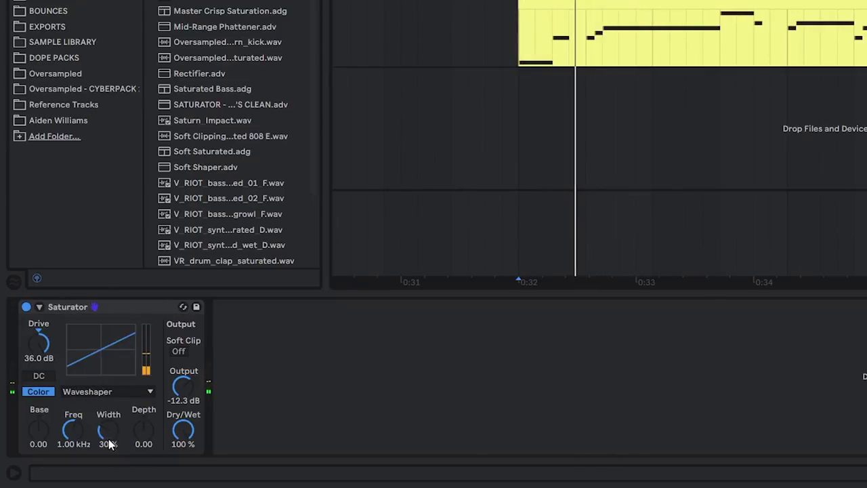
key("space")
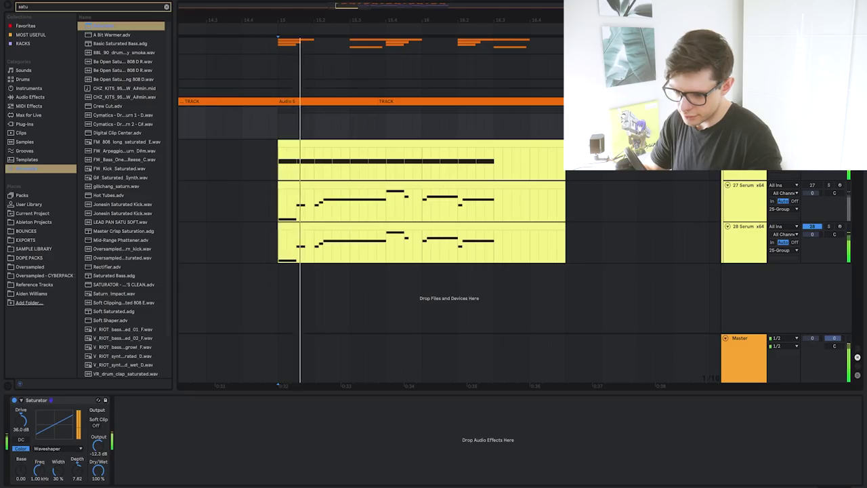
key("space")
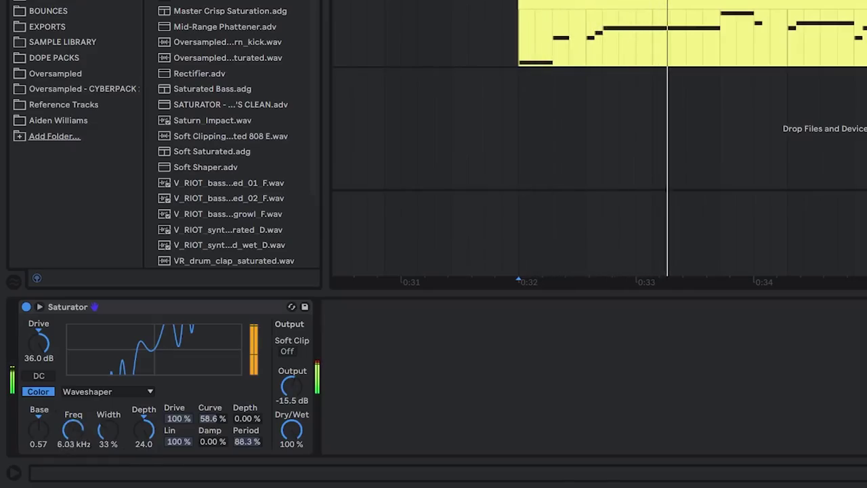
key("space")
key("space")
left_click_drag(73, 431, 73, 476)
key("space")
key("space")
key("space")
key("space")
key("space")
key("space")
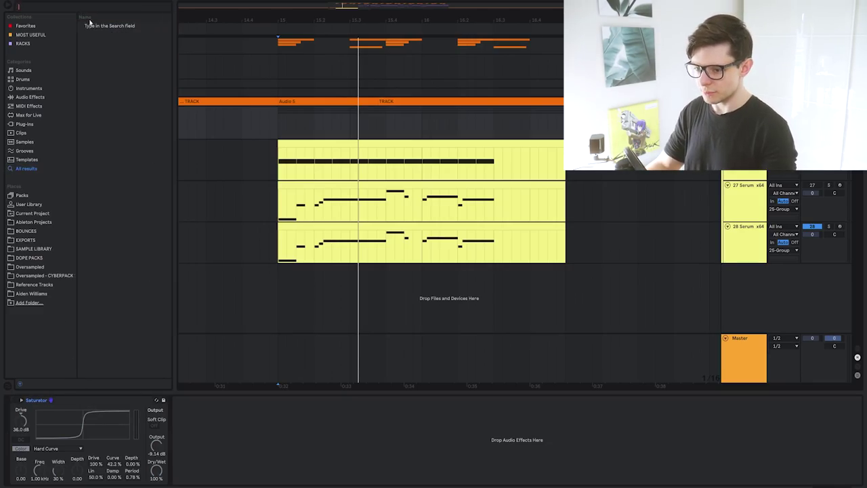
Add the SerumFX_x64 plug-in after the Saturator in the group's device chain.
left_click(24, 124)
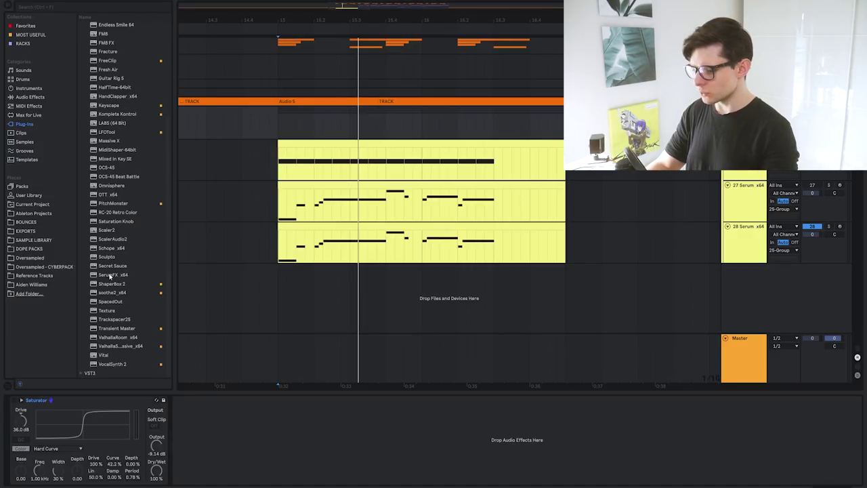
left_click_drag(112, 275, 234, 395)
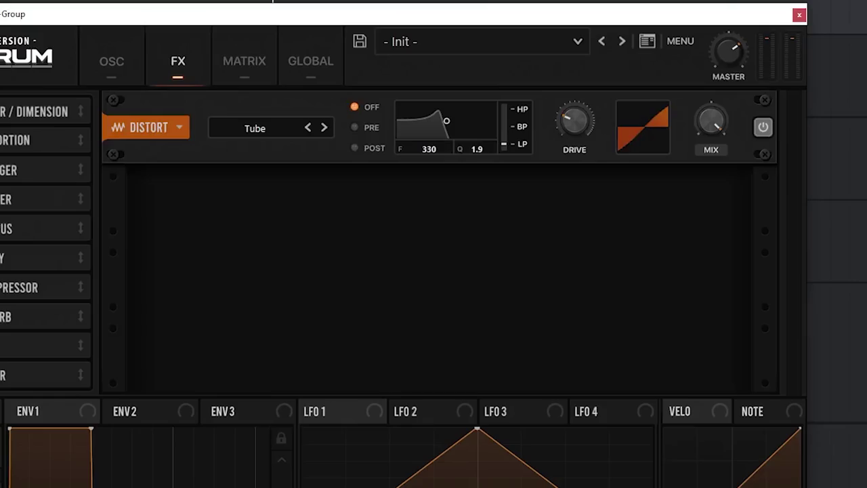
Set the Serum FX distortion type to X-Shaper and shape its Shaper A curve during playback.
left_click(257, 128)
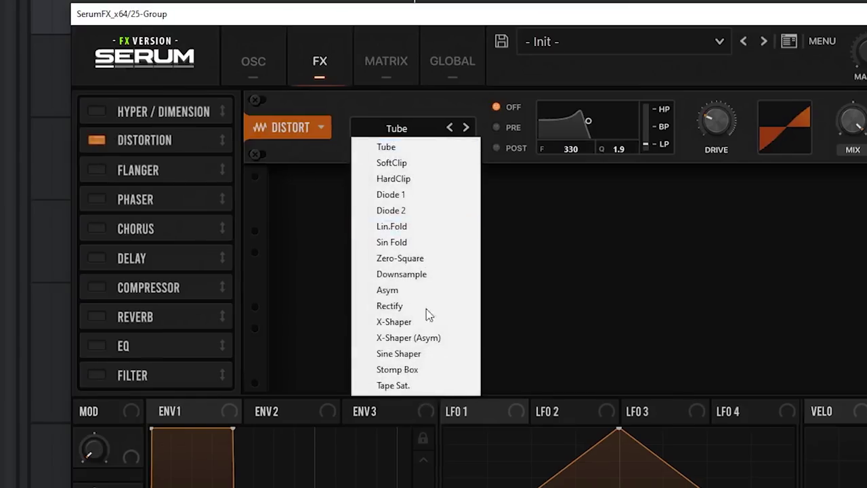
left_click(273, 323)
left_click(382, 156)
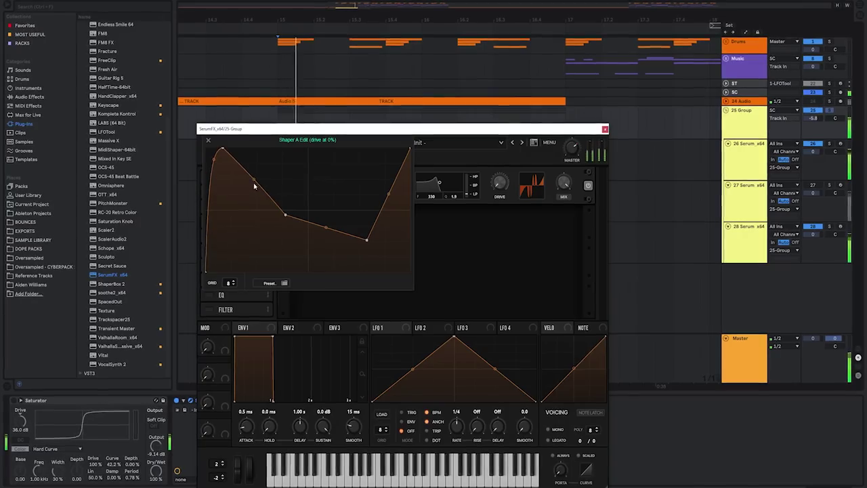
left_click(205, 140)
left_click_drag(364, 123, 582, 156)
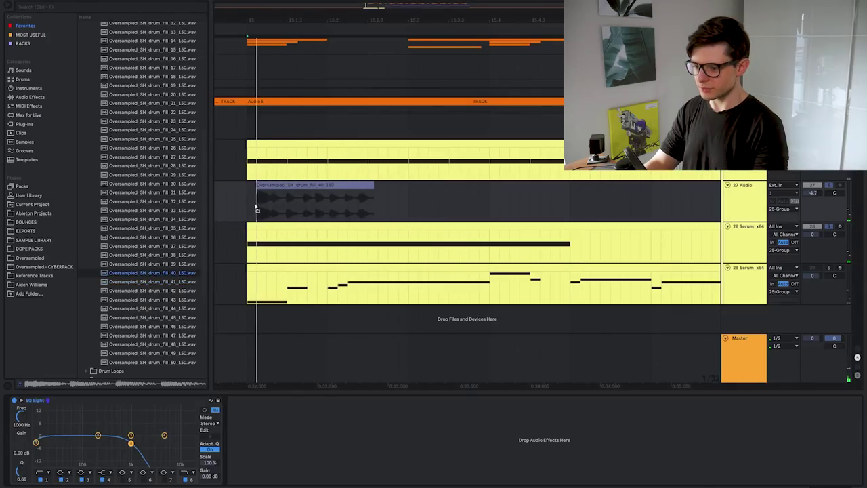
Try the Oversampled_SH_drum_fill_40_150 sample at bar 15 on the yellow group's audio track during playback and remove it.
left_click_drag(257, 209, 247, 204)
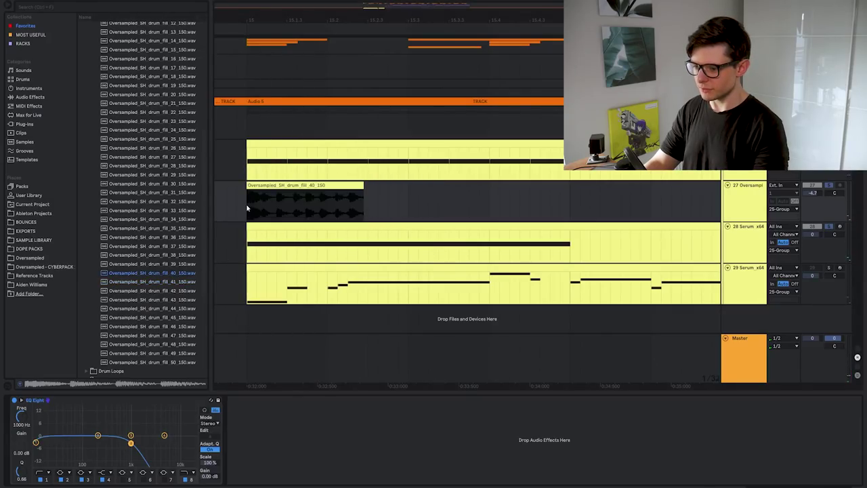
key("space")
key("Delete")
key("space")
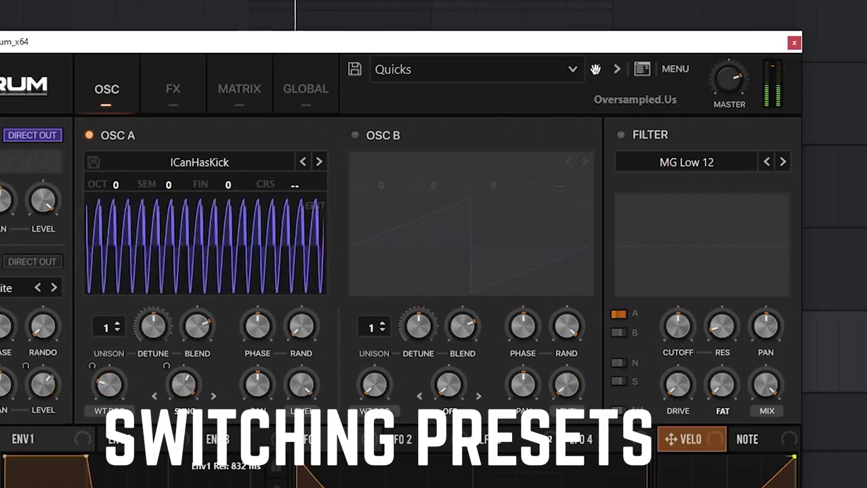
Step through the Serum presets to PLUCK - Avezome during playback and close the synth.
left_click(596, 69)
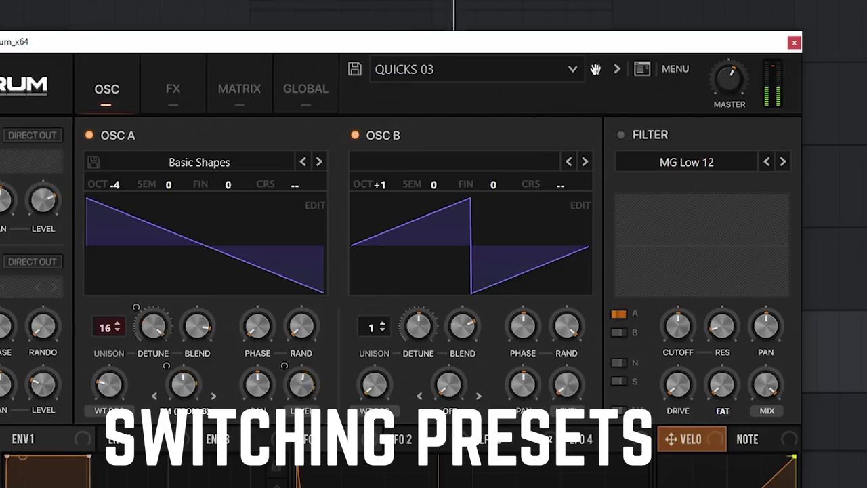
left_click(598, 71)
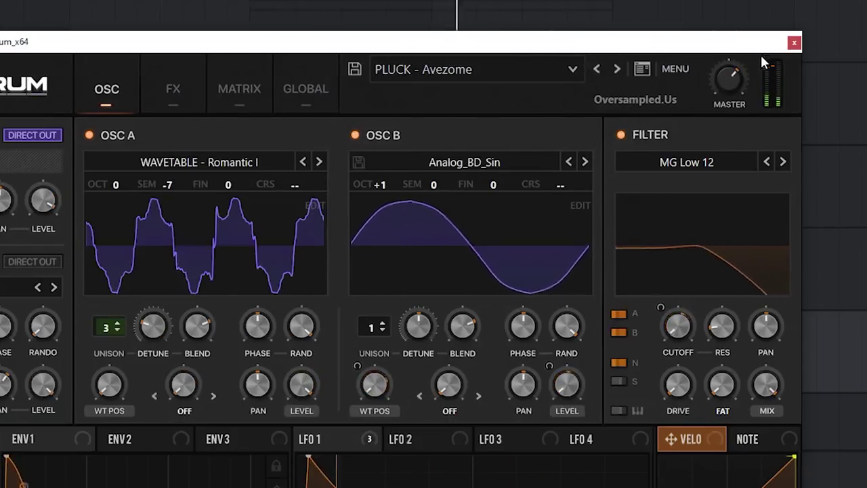
left_click(795, 42)
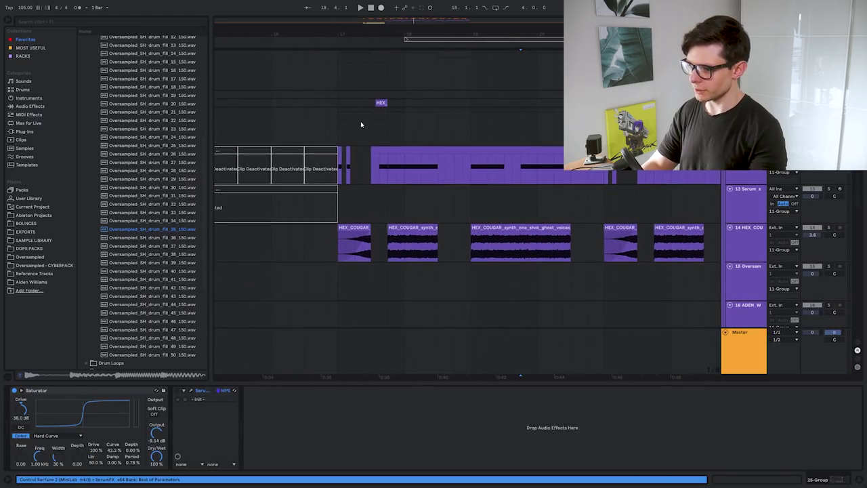
Play the Music group from bar 17 and examine the arrangement of its Phase Plant and HEX_COUGAR clips.
left_click(327, 95)
key("space")
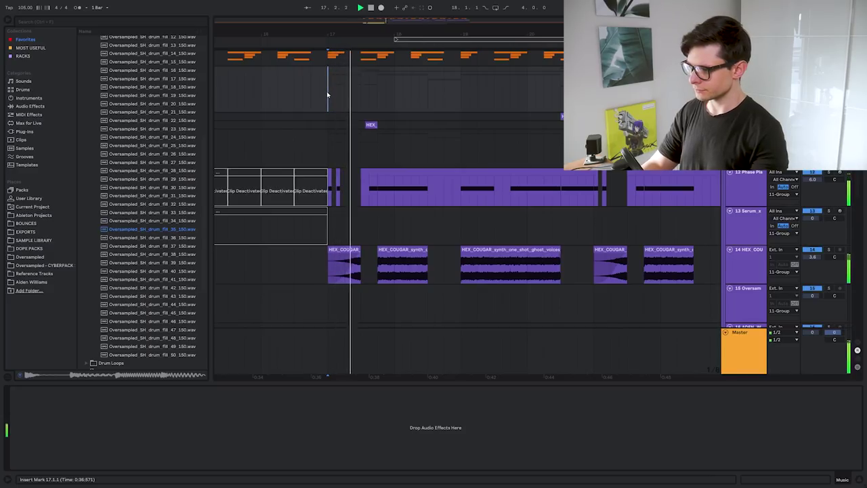
scroll(326, 188, "up", 4)
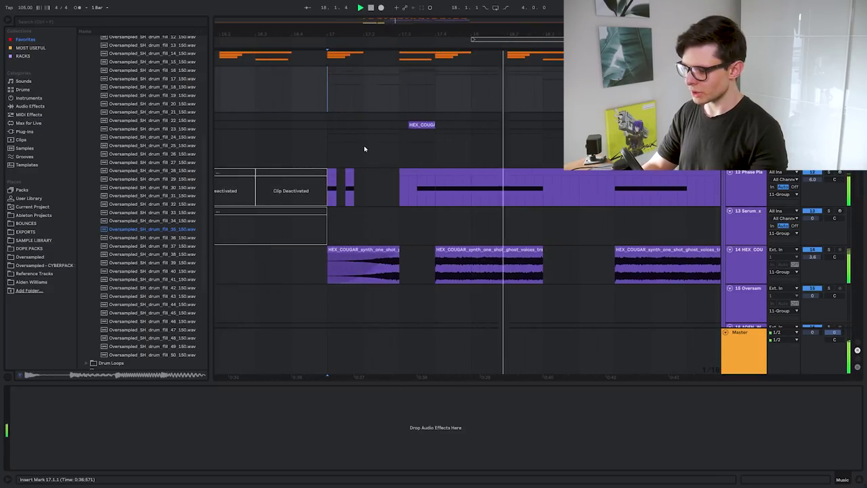
scroll(400, 170, "down", 5)
left_click_drag(503, 380, 505, 384)
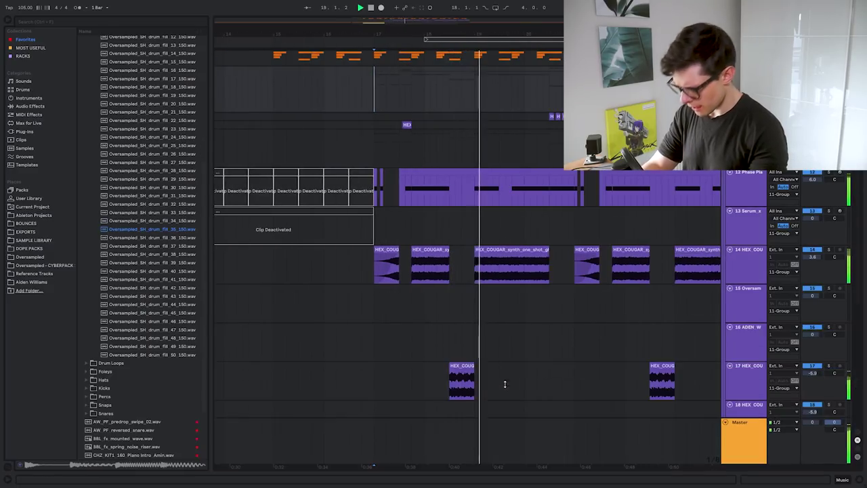
left_click_drag(482, 250, 436, 250)
key("plus")
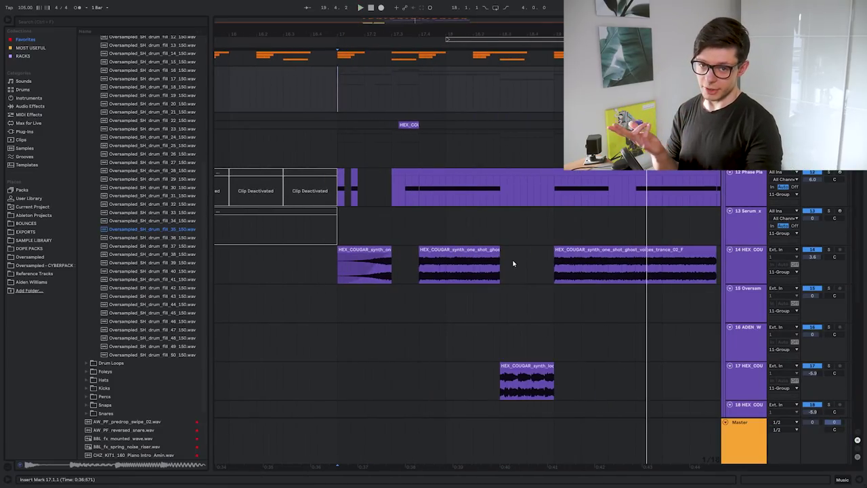
key("space")
Open Phase Plant on track 12 and inspect the modulator's curve in the LFO Editor.
left_click(420, 188)
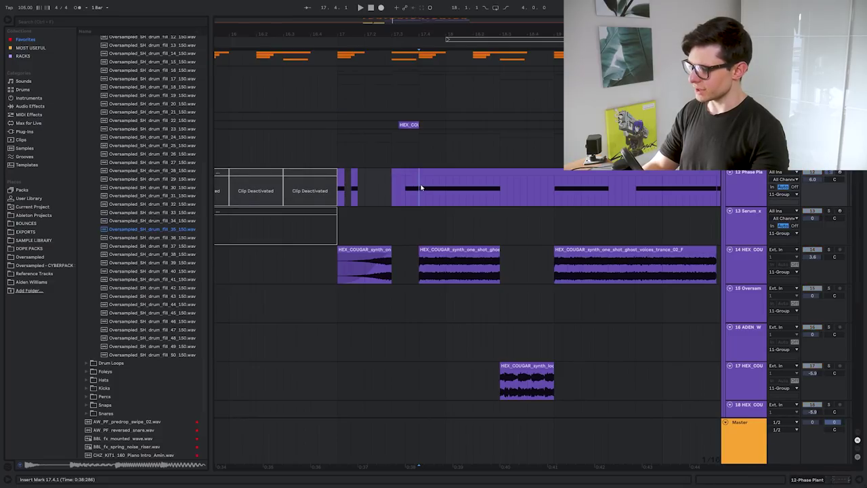
double_click(419, 188)
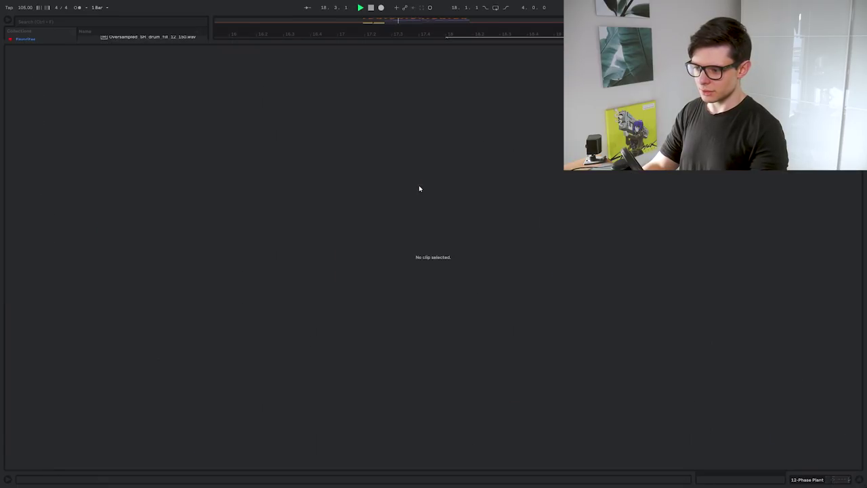
key("shift+Tab")
left_click(28, 391)
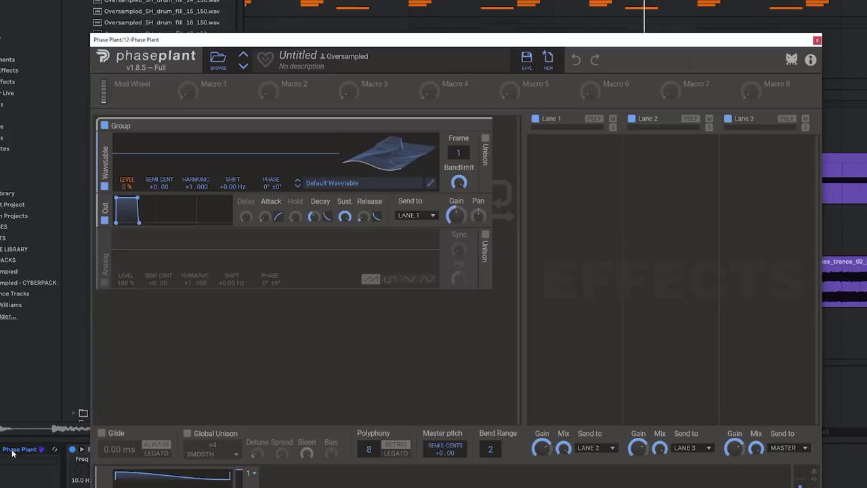
left_click(226, 485)
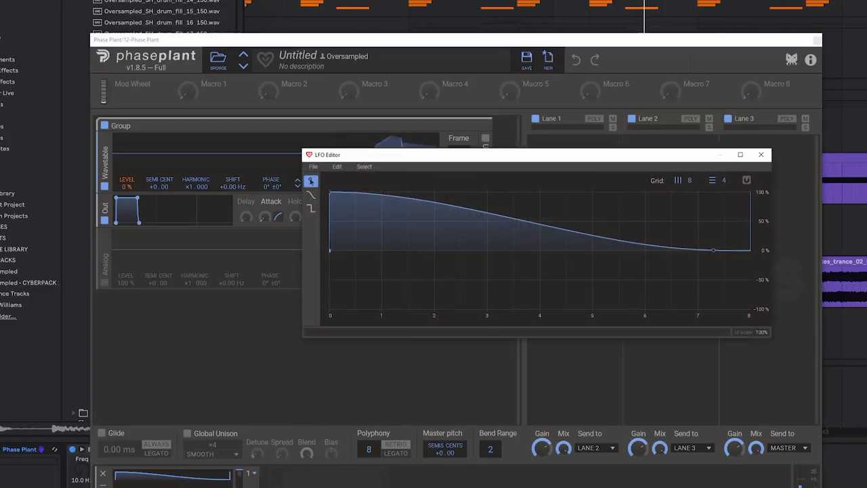
left_click(763, 156)
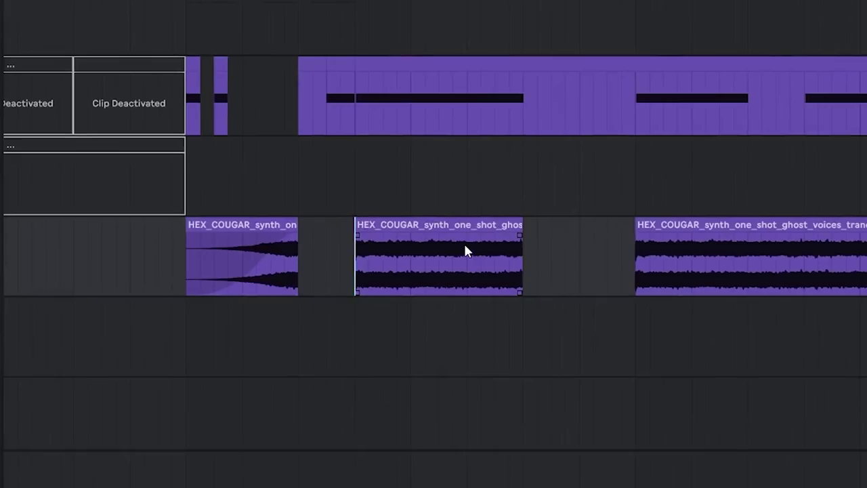
Play the HEX_COUGAR ghost voices clip at 17.4.1 and examine its Transposition clip envelope.
key("space")
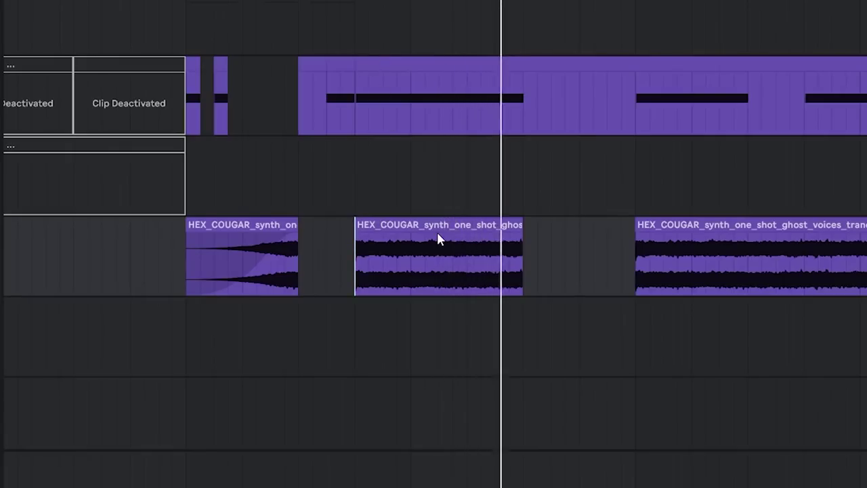
double_click(437, 232)
scroll(509, 264, "down", 5)
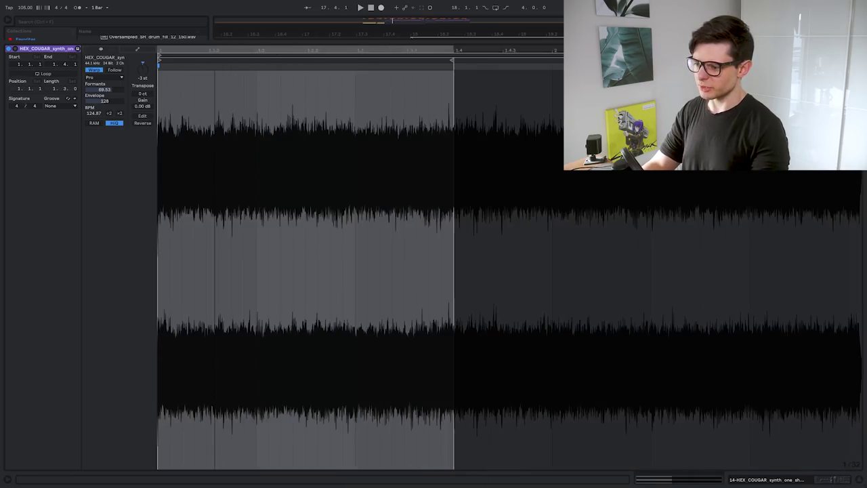
left_click(137, 49)
left_click(115, 65)
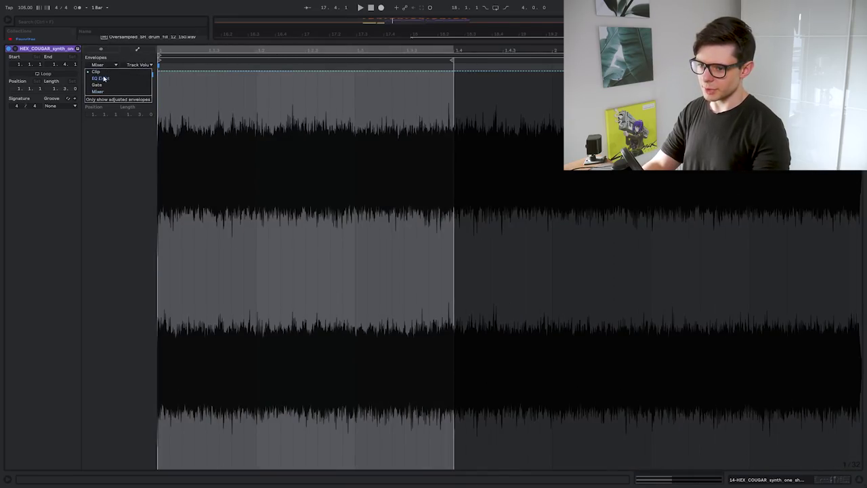
left_click(105, 79)
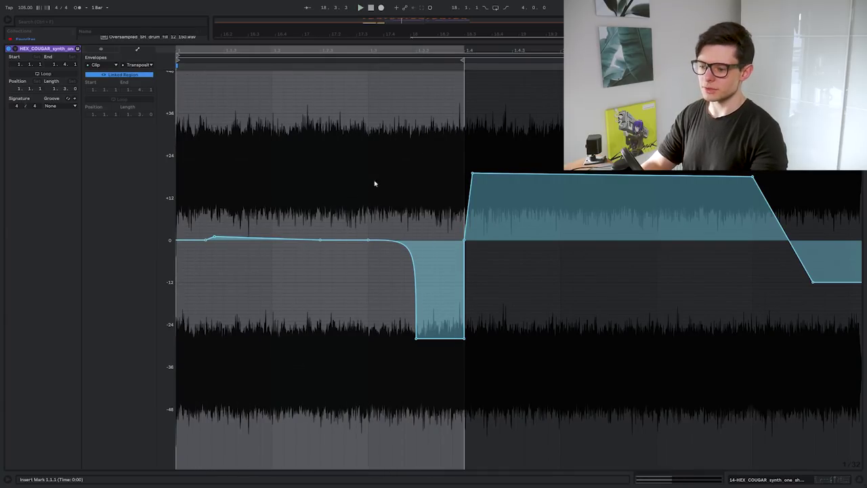
key("shift+Tab")
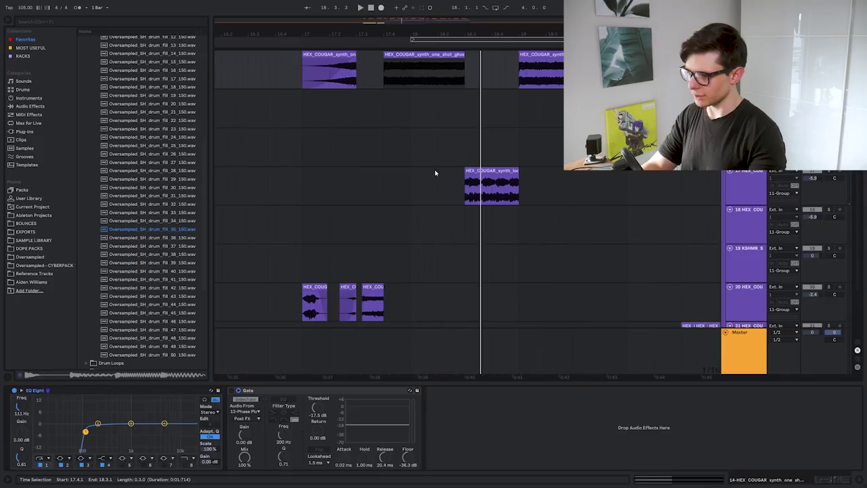
Examine the Transposition envelope of the longer ghost voices clip at bar 19 and listen to it.
left_click_drag(392, 108, 428, 155)
left_click(586, 100)
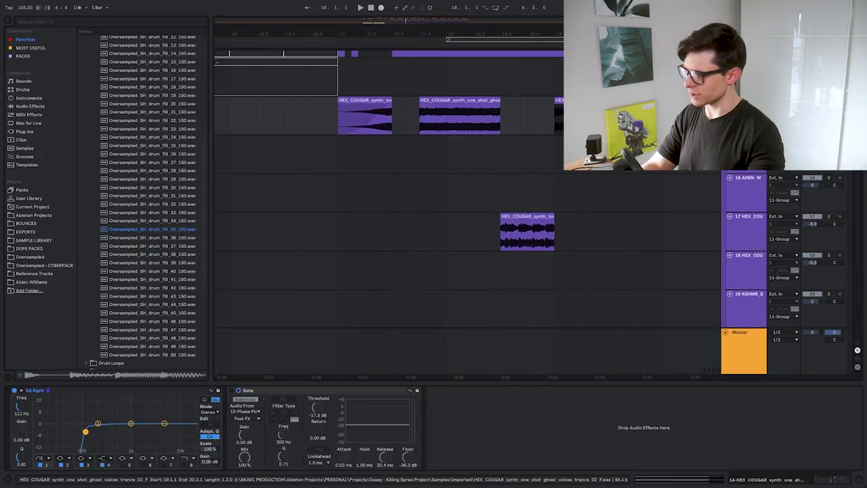
key("shift+Tab")
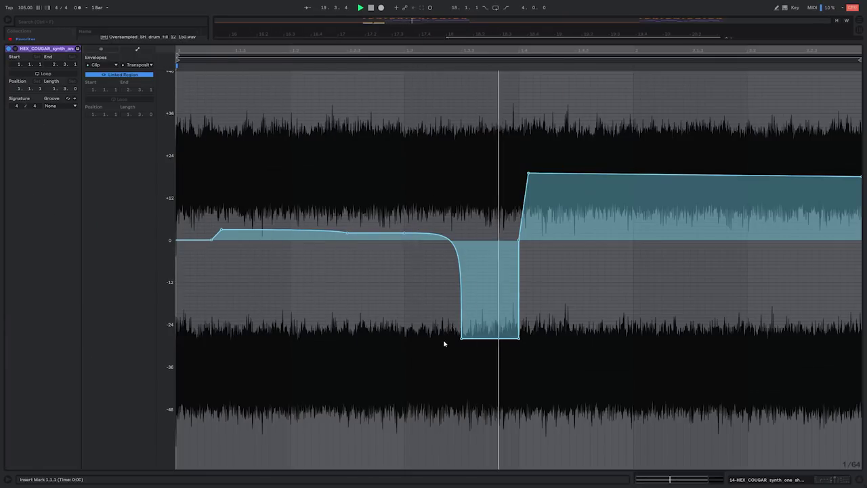
key("shift+Tab")
scroll(517, 102, "down", 3)
left_click_drag(517, 102, 499, 241)
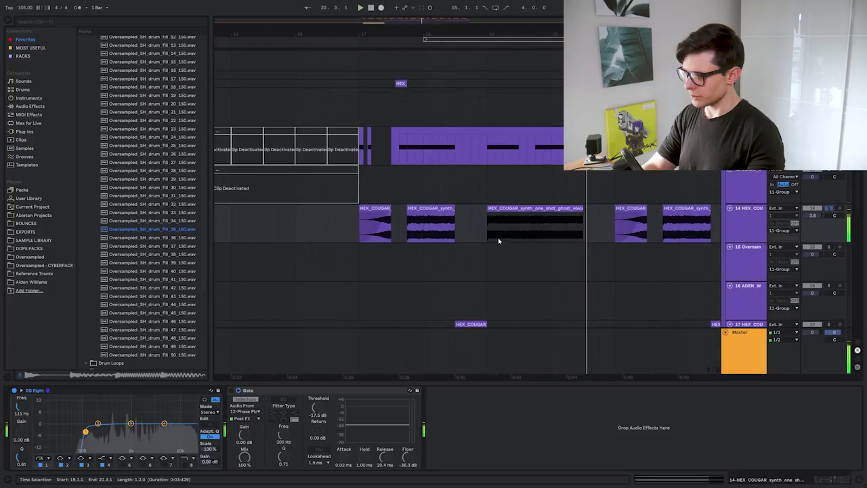
key("space")
Play the soloed ghost voices clip on track 14 from 19.1.1.
left_click(493, 110)
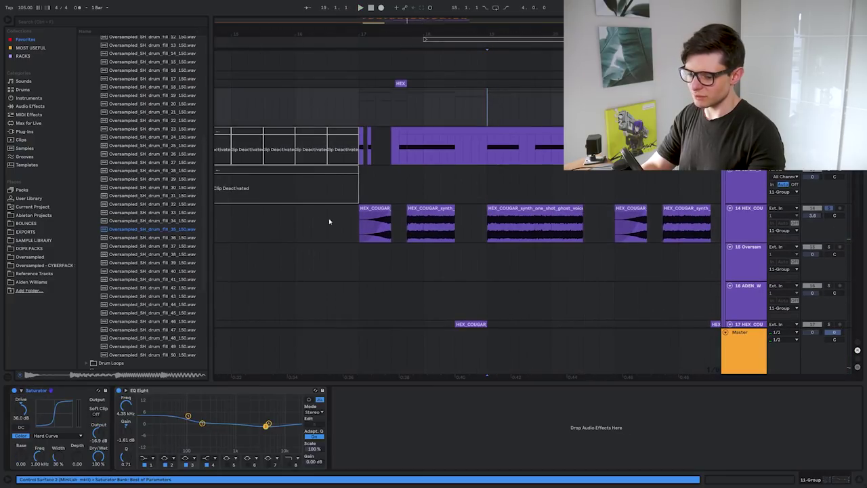
left_click(505, 207)
key("space")
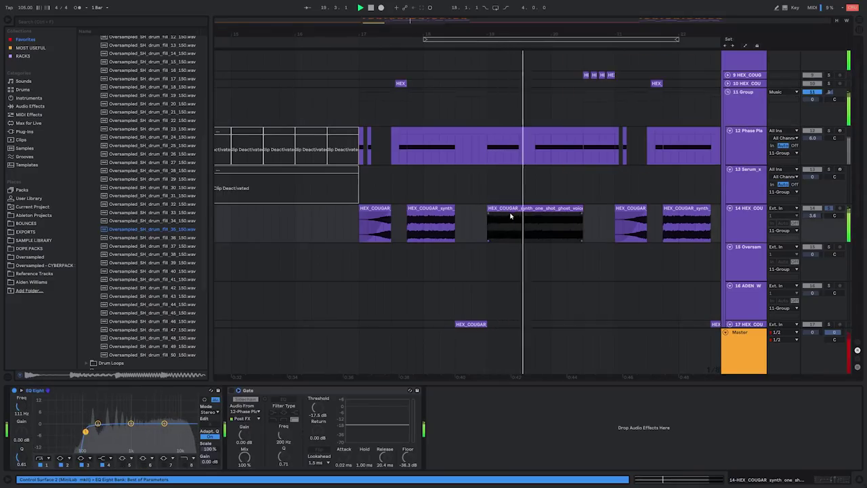
left_click(489, 121)
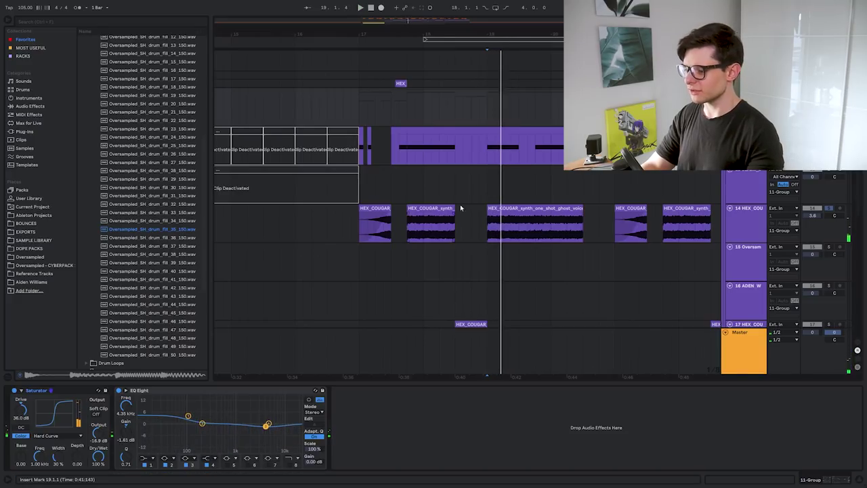
key("space")
Examine the Phase Plant notes between 19.1.1 and 19.4.3 and play the layered section.
left_click_drag(487, 156, 544, 153)
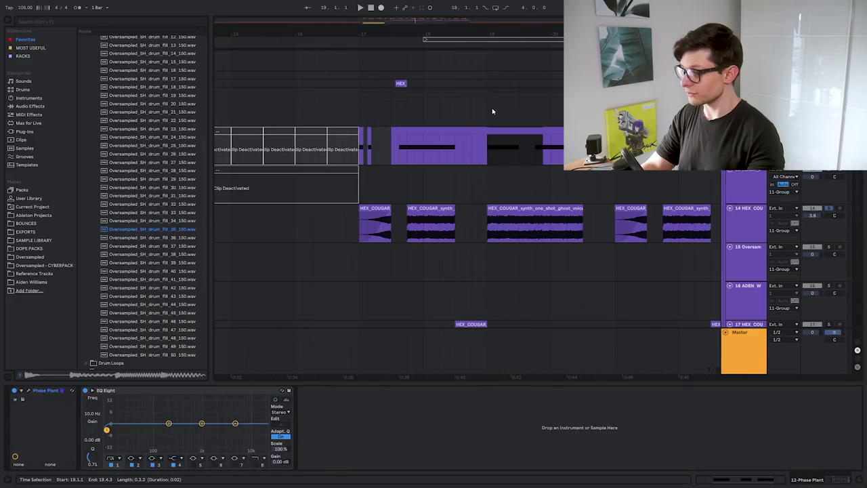
left_click_drag(493, 111, 532, 110)
left_click(492, 114)
key("space")
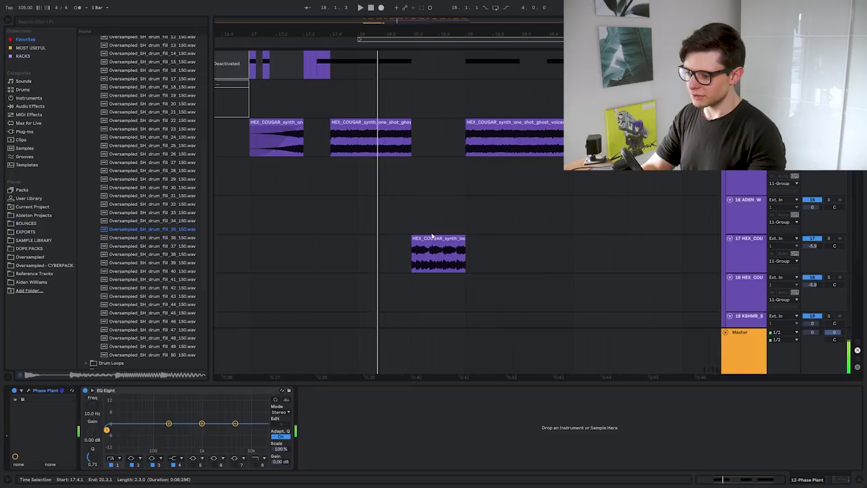
Solo track 17 and play its HEX_COUGAR_synth_loop_killem_140_Gm clip at 18.3.1.
key("space")
left_click(432, 234)
left_click(425, 239)
scroll(433, 217, "down", 3)
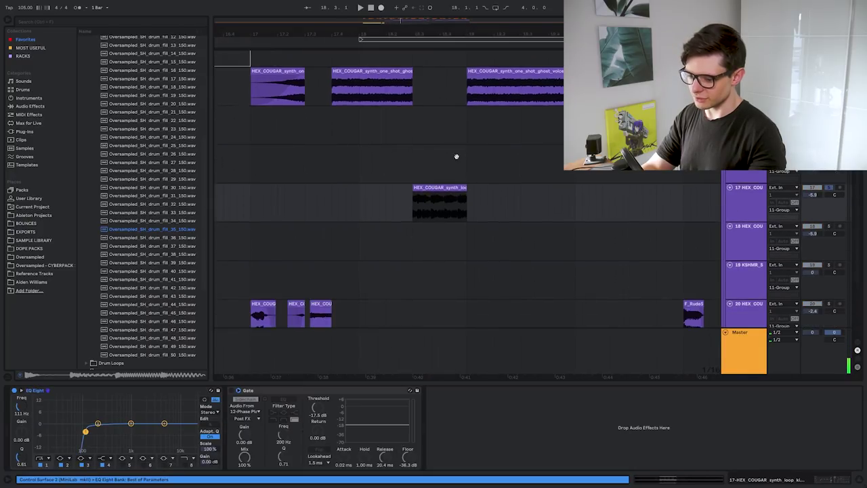
key("space")
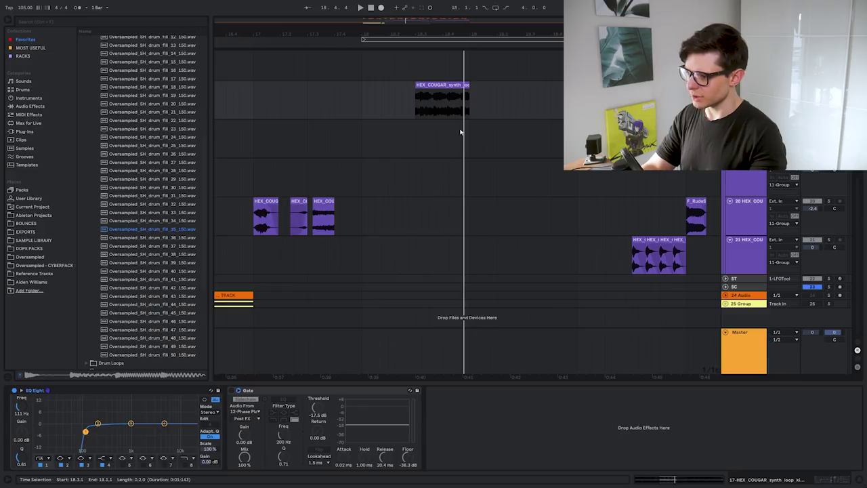
Show the synth loop clip's source sample in the browser and replay the section from 18.3.1.
right_click(443, 86)
left_click(464, 183)
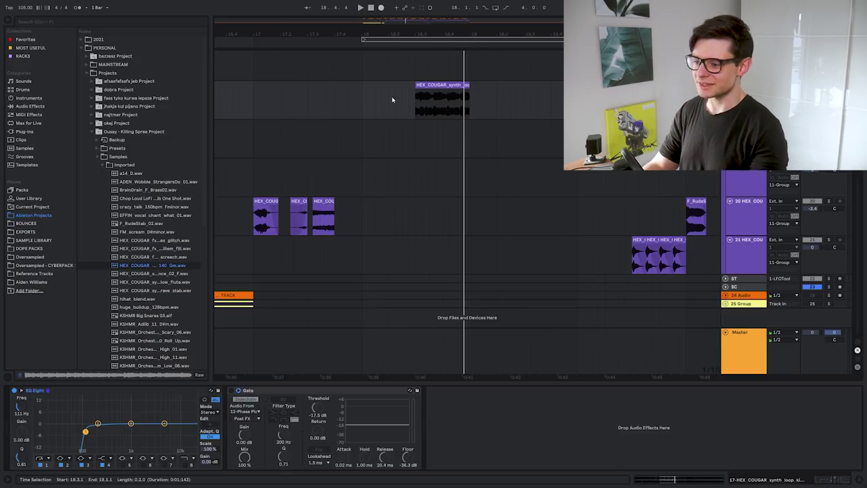
scroll(436, 143, "up", 4)
double_click(398, 134)
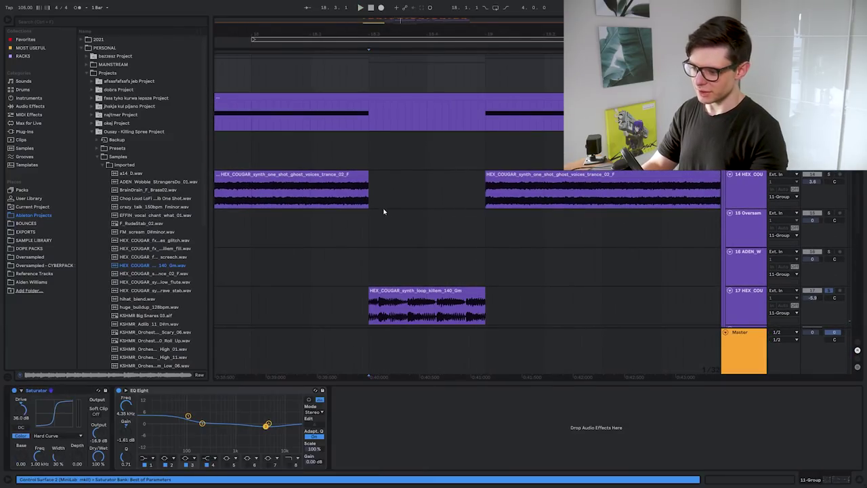
key("space")
scroll(430, 100, "down", 4)
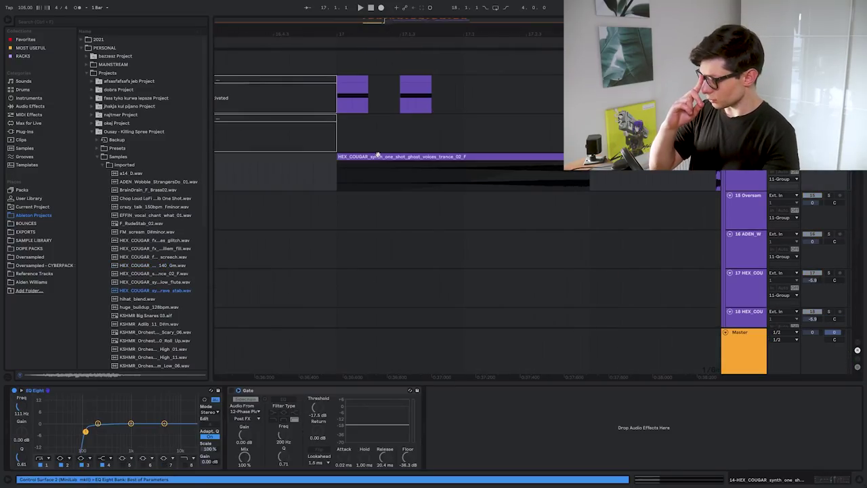
Play the ghost voices clip on track 14 from 17.1.1 and mark its opening portion up to 17.1.3.
key("space")
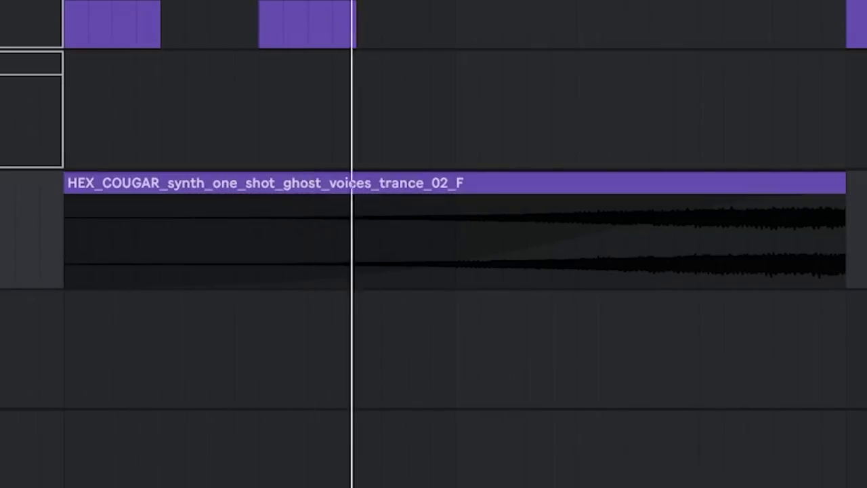
left_click(331, 172)
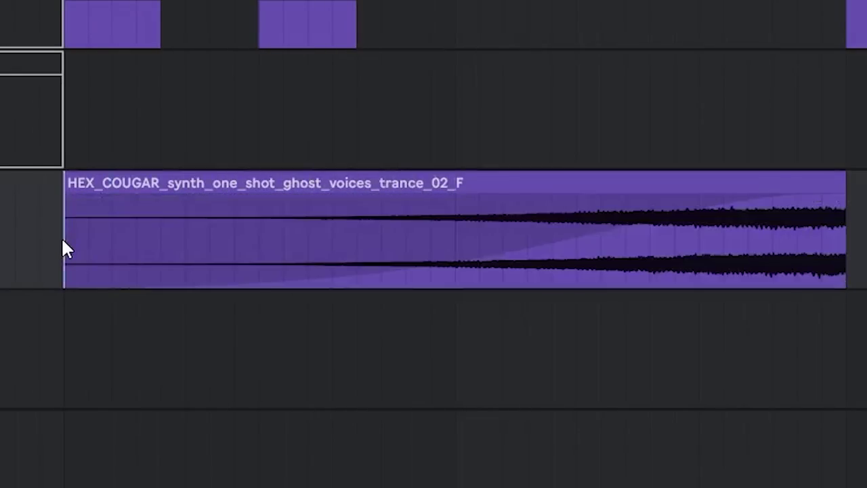
left_click_drag(336, 175, 421, 179)
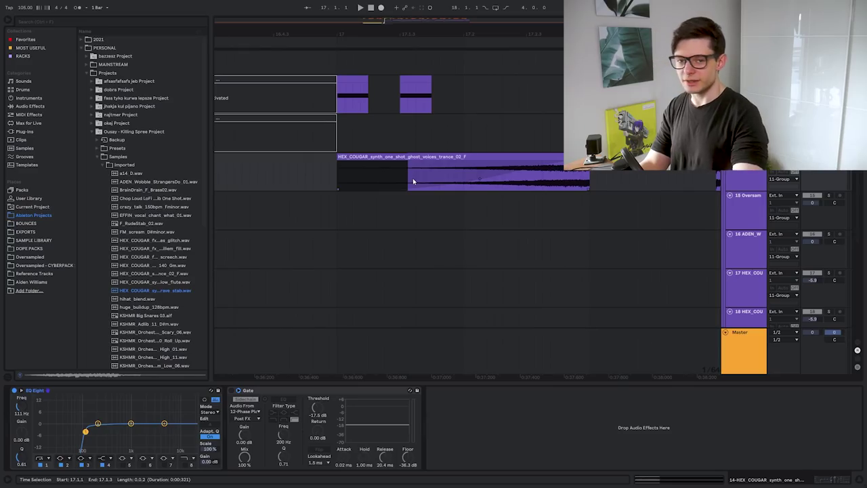
left_click(410, 180)
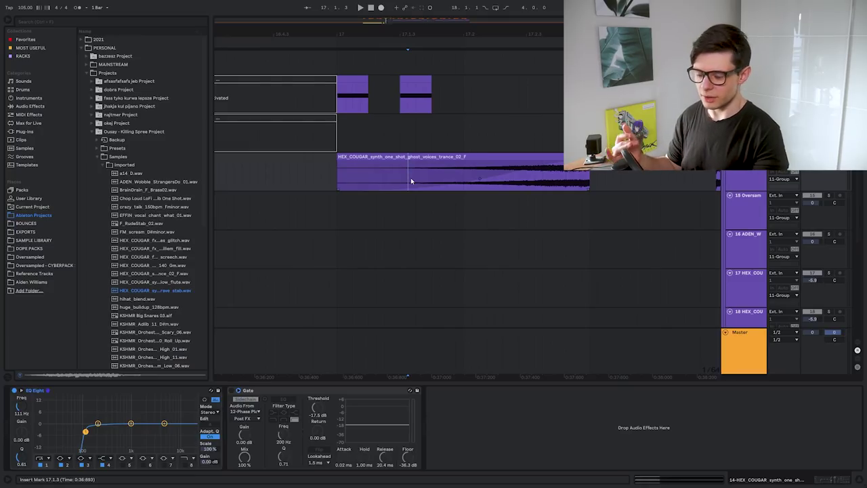
left_click(337, 176)
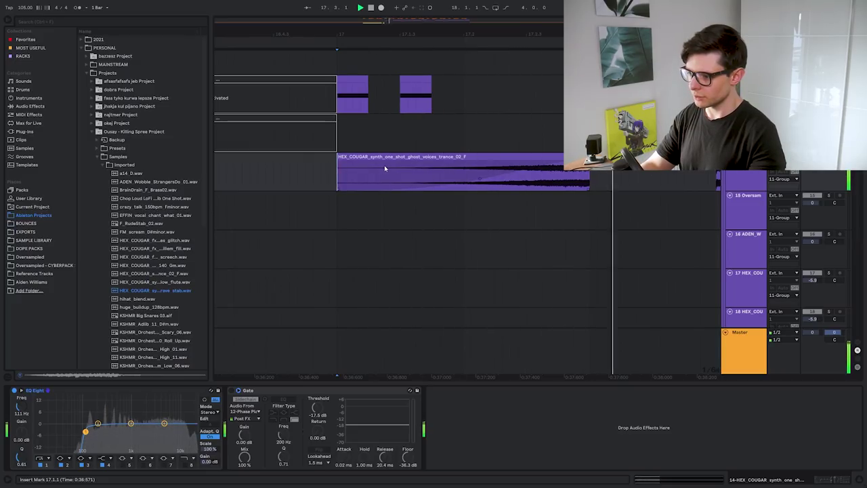
Select the Phase Plant clip at 17.1.1 and play the ghost voices clip beneath it.
left_click(359, 82)
key("space")
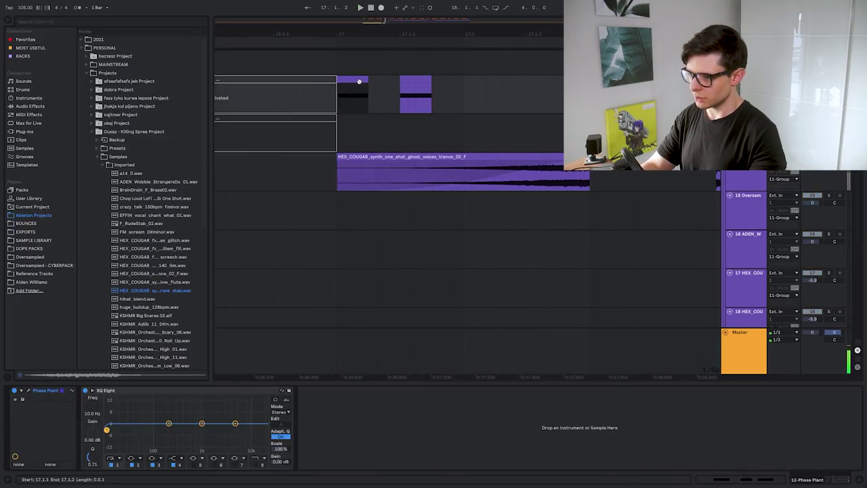
left_click(388, 156)
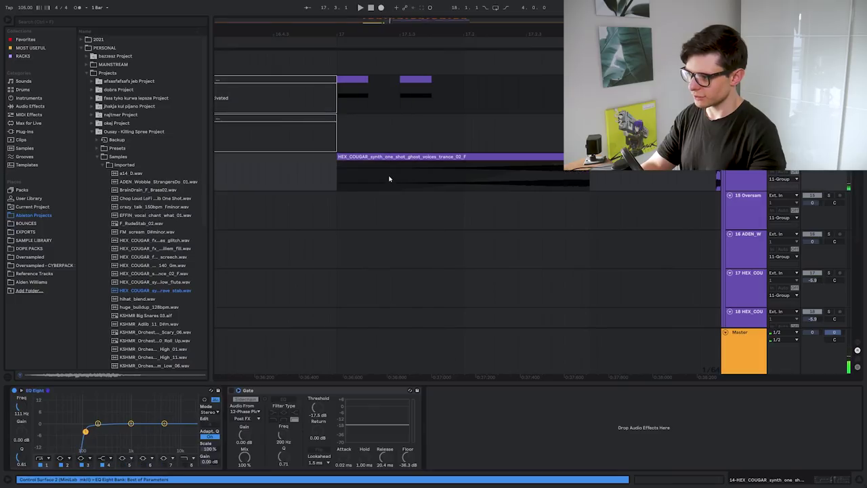
key("space")
key("space")
Toggle solo on track 20 and listen to its HEX_COUGAR rave stab and fx screech clips.
scroll(447, 237, "down", 5)
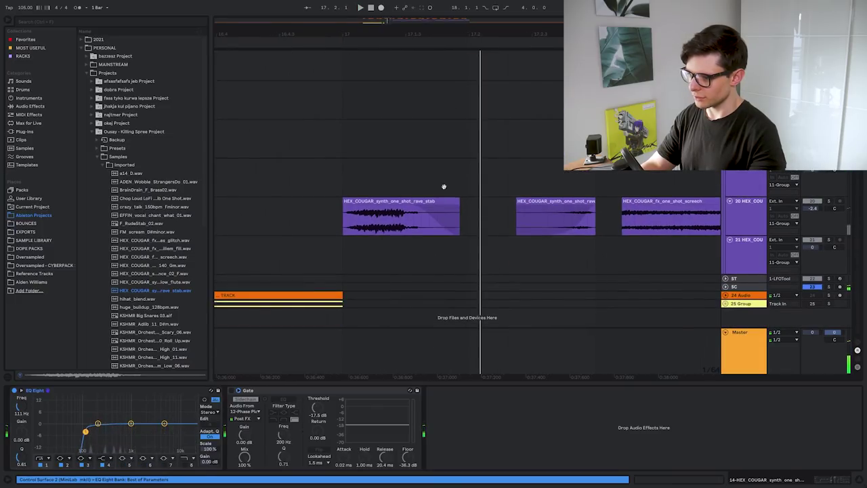
left_click(830, 202)
key("space")
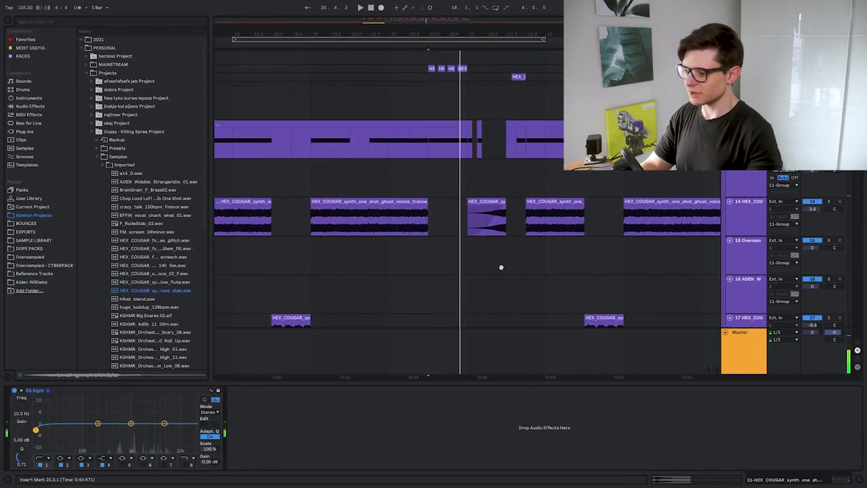
Locate the later drop section and play it with all its layers from 41.1.1.
scroll(368, 189, "down", 5)
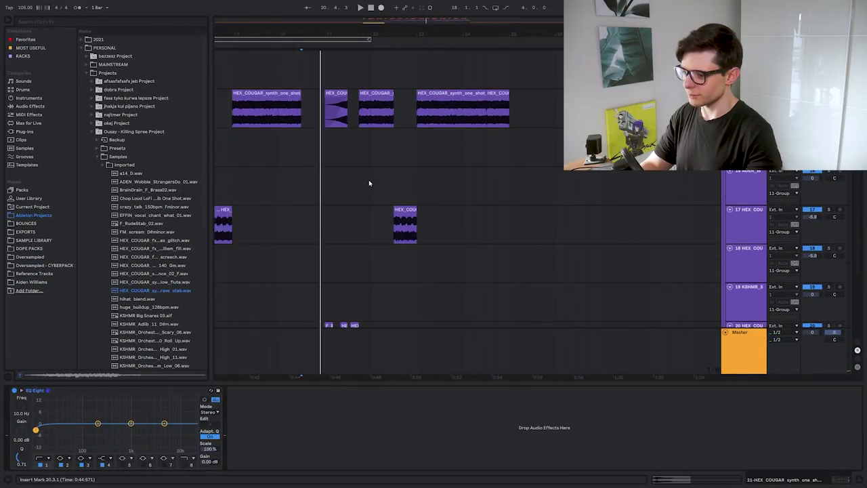
scroll(401, 179, "down", 6)
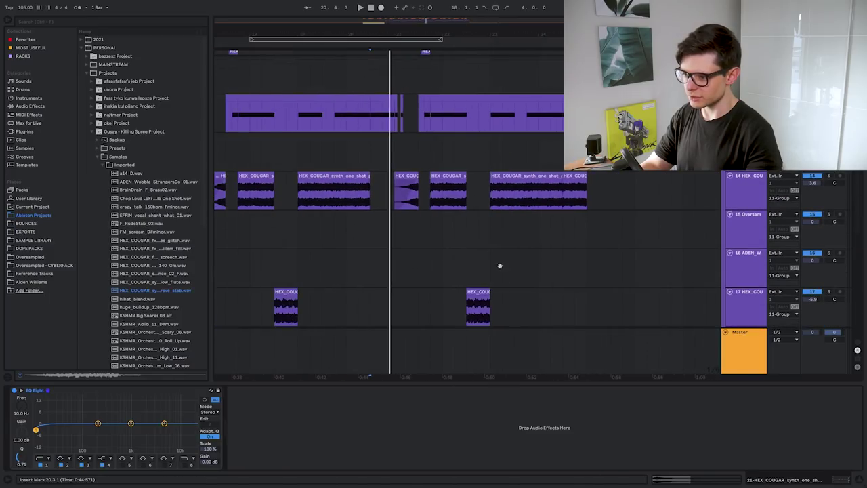
scroll(535, 197, "right", 10)
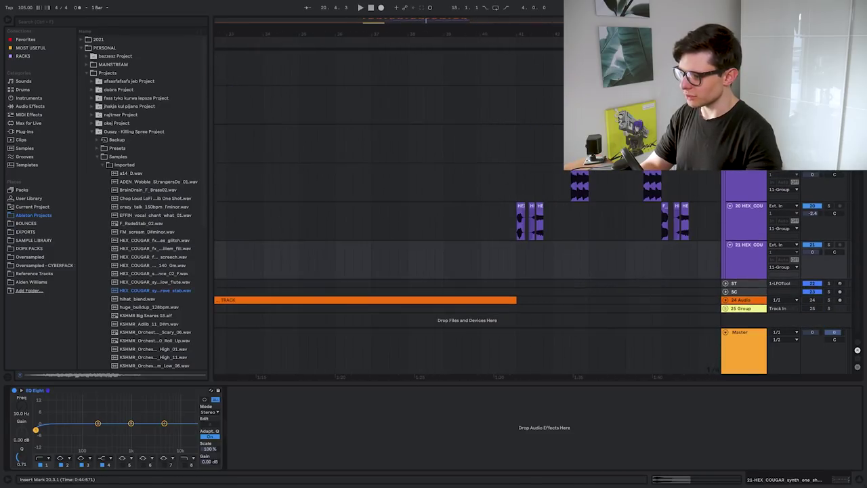
scroll(497, 201, "up", 5)
left_click_drag(497, 201, 488, 200)
key("space")
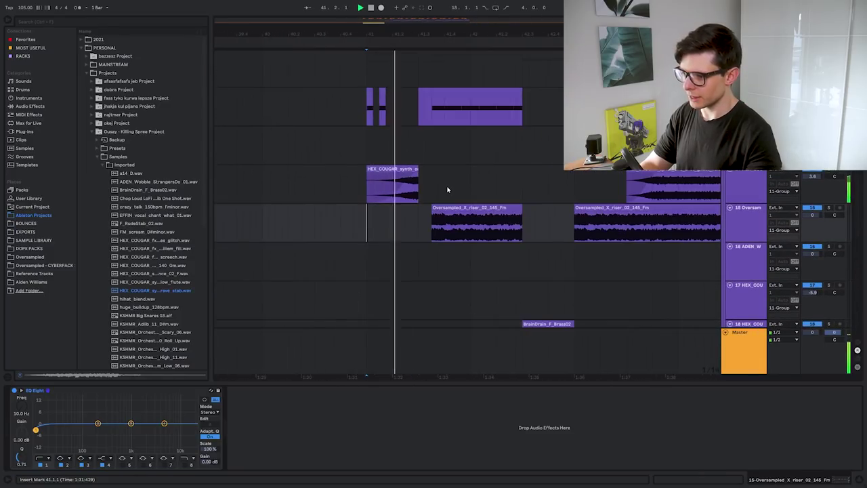
scroll(448, 190, "up", 4)
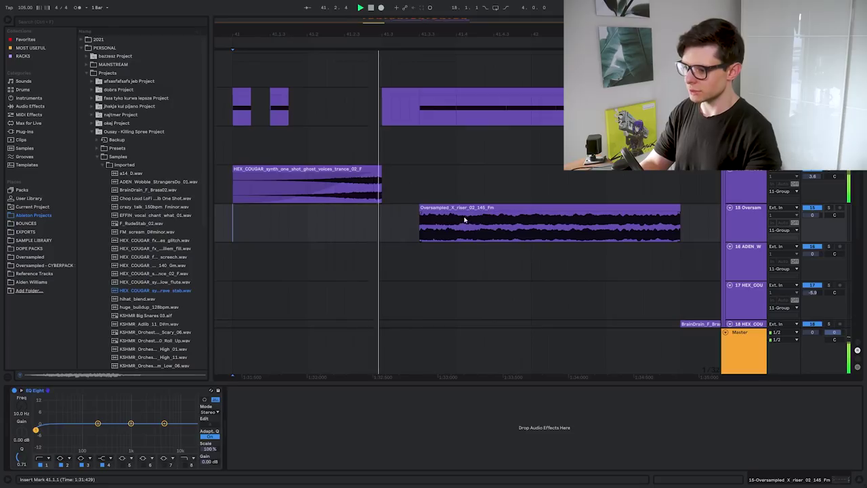
Solo track 15 and play its Oversampled_X_riser_02_145_Fm clip from 41.3.3.
left_click(466, 207)
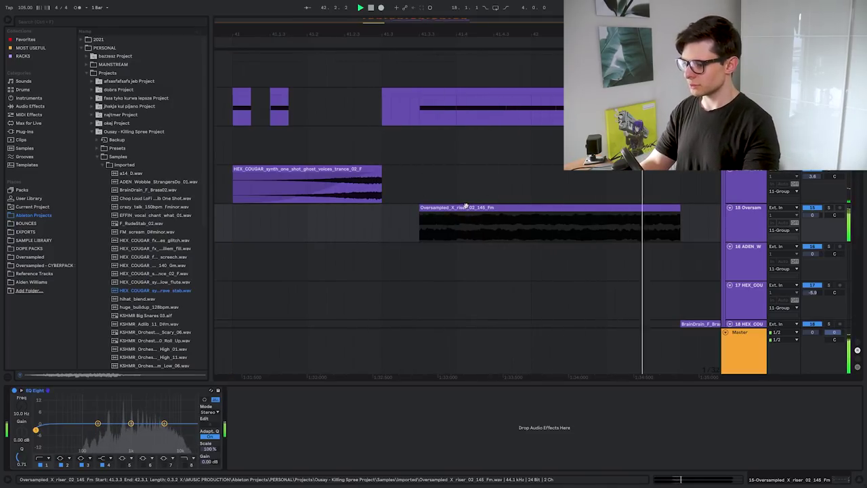
key("space")
key("s")
right_click(467, 206)
left_click(453, 194)
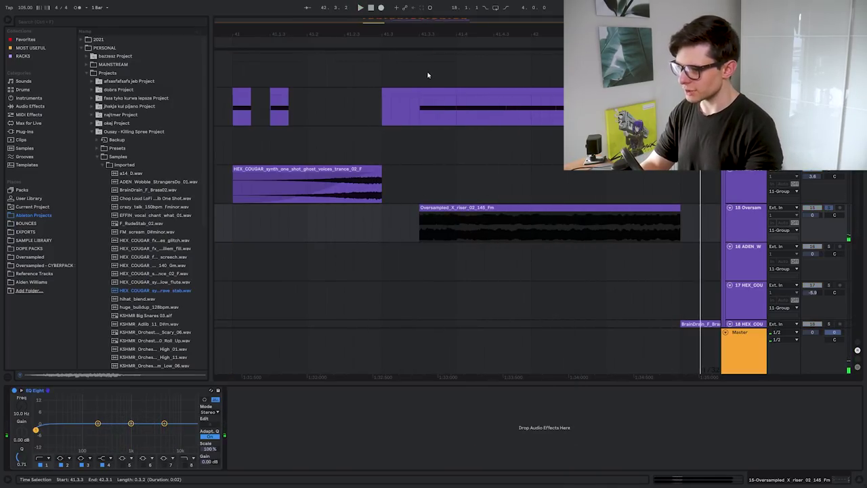
left_click(428, 75)
left_click(451, 207)
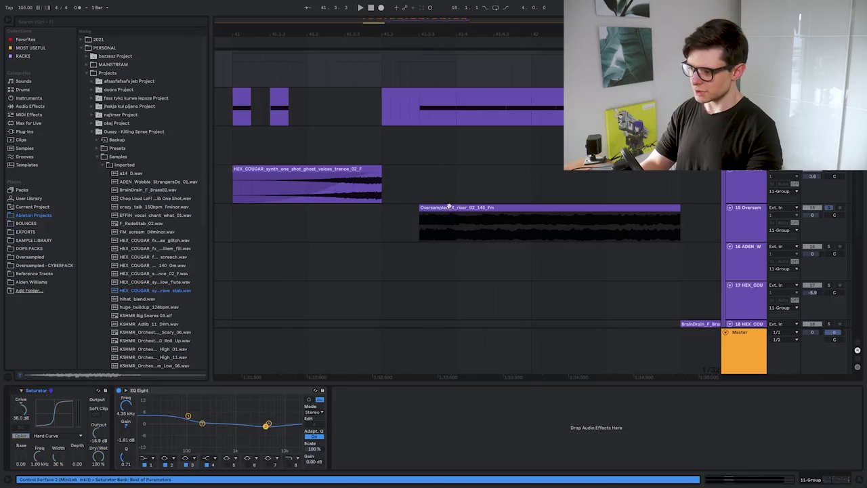
key("space")
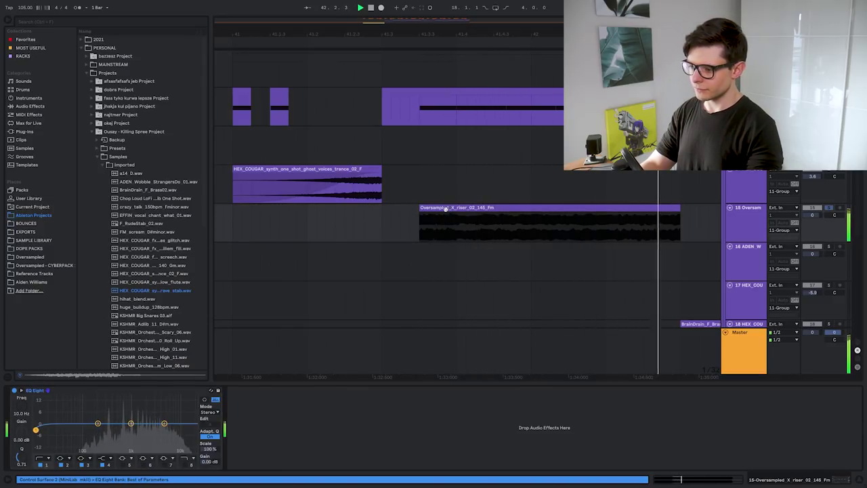
key("space")
Show the riser clip's source sample in the browser and review the devices on the group and on track 15.
right_click(460, 207)
left_click(503, 308)
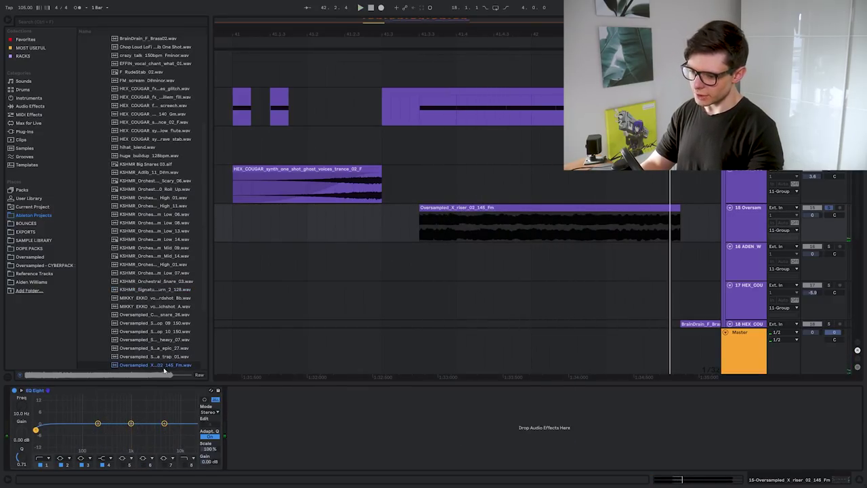
scroll(164, 365, "down", 3)
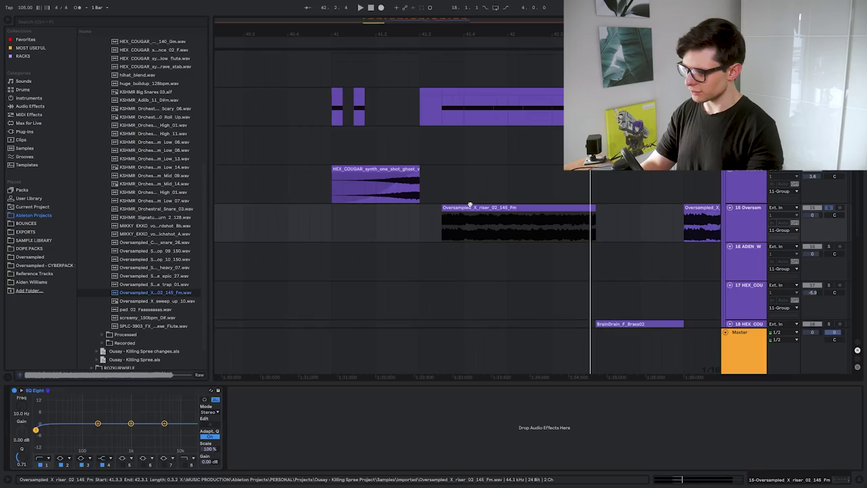
scroll(465, 212, "up", 2)
left_click(421, 251)
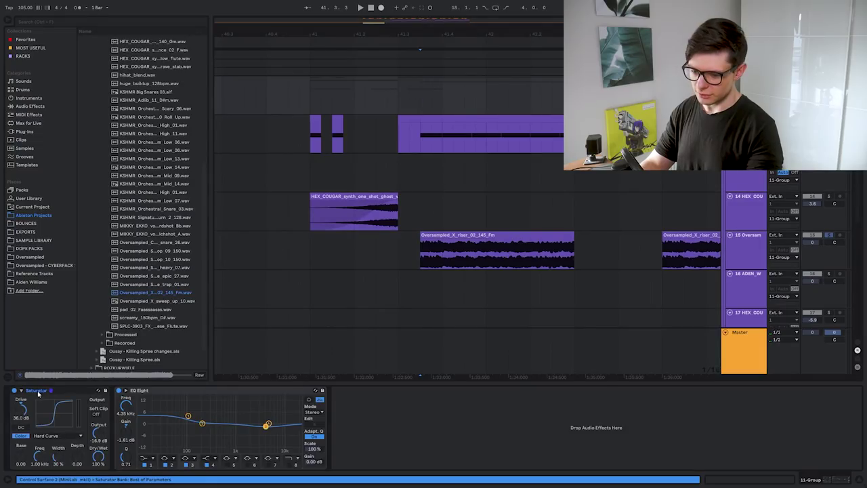
left_click(460, 236)
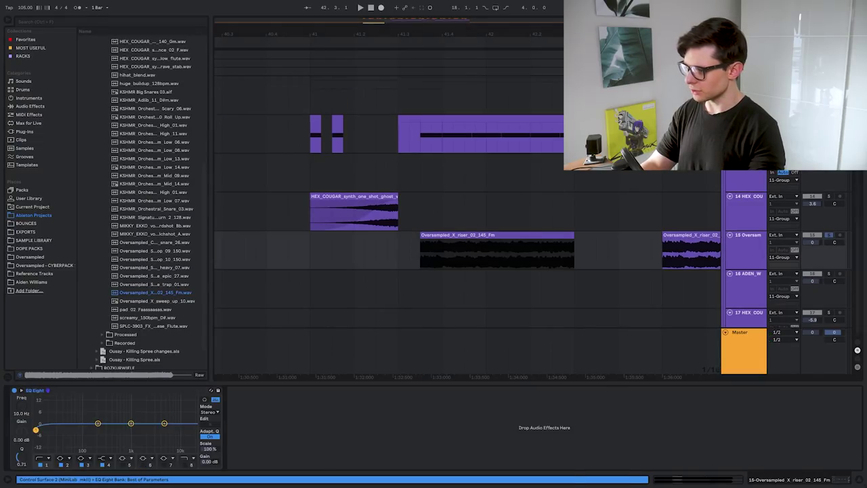
Play the KSHMR_Signature_Fill_05_Burn_2_128 clip on track 19 between 42.3.1 and 43.1.1.
left_click(420, 142)
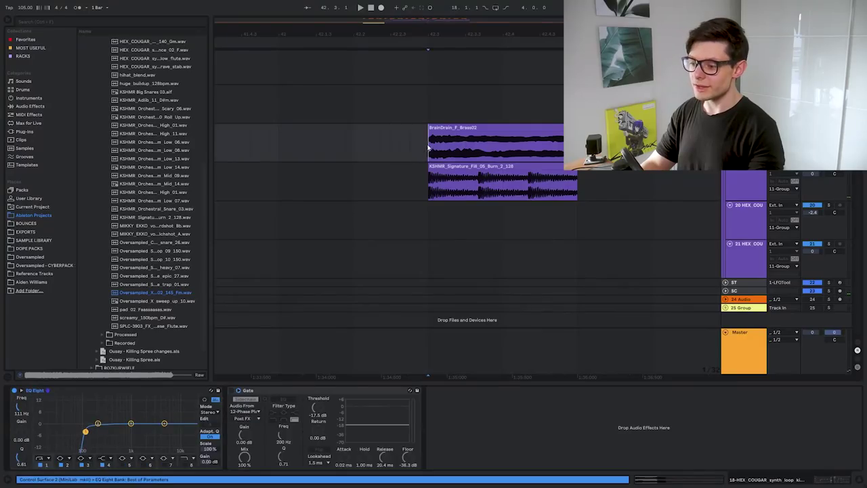
left_click(579, 176)
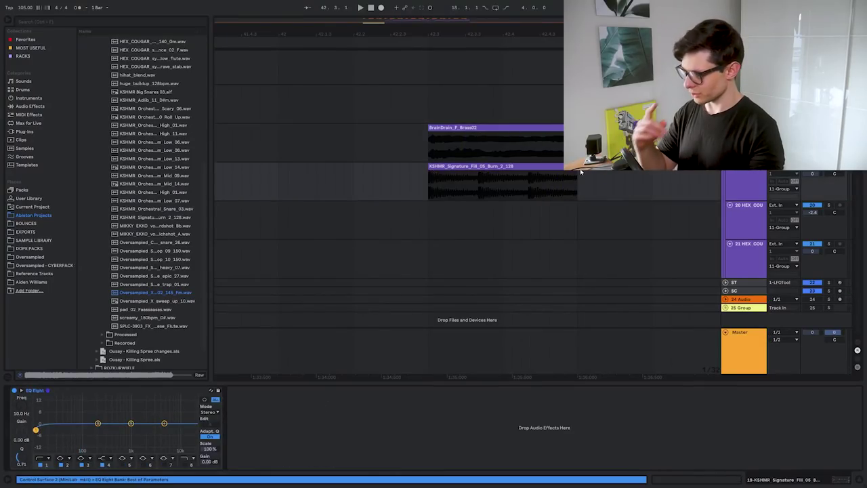
key("space")
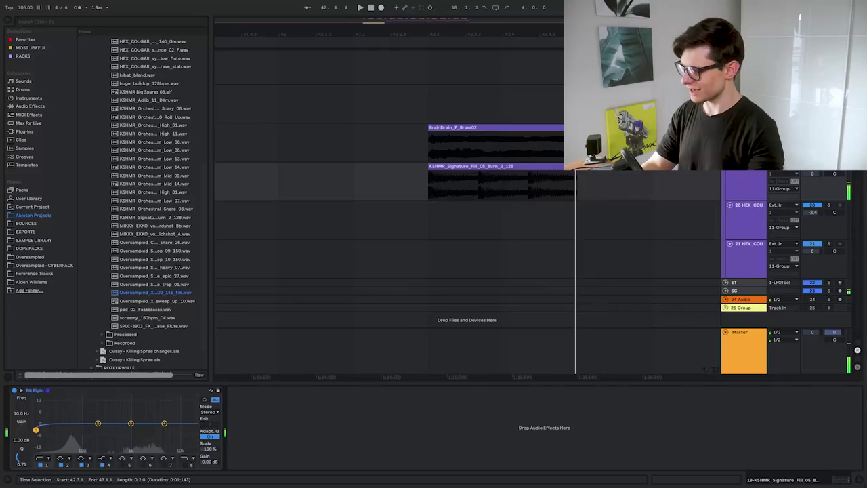
left_click(512, 184)
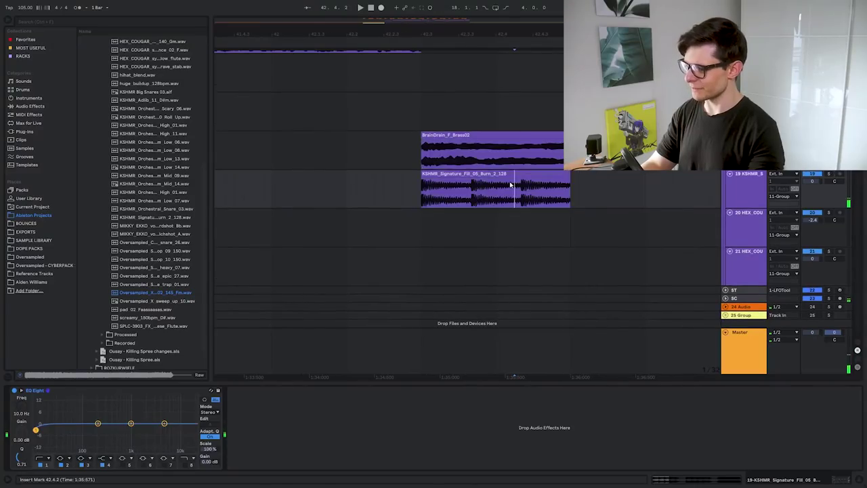
Show the KSHMR signature fill clip's source sample in the browser.
scroll(512, 184, "up", 8)
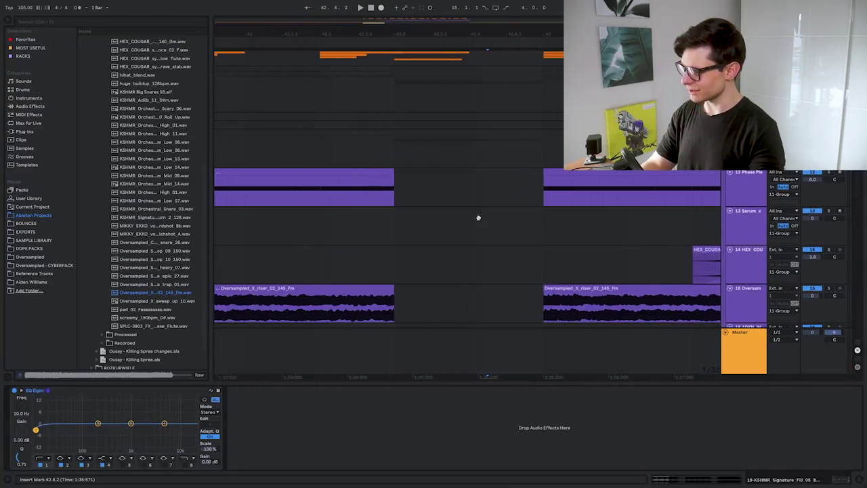
scroll(479, 218, "down", 8)
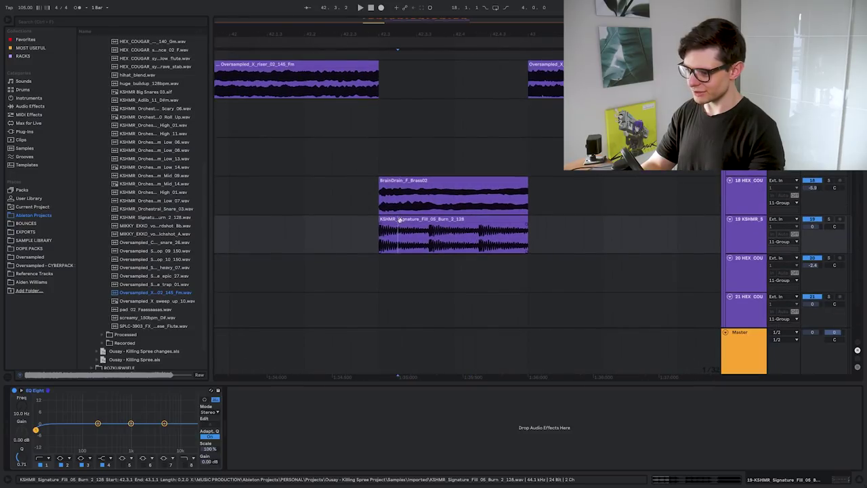
left_click(400, 220)
right_click(403, 220)
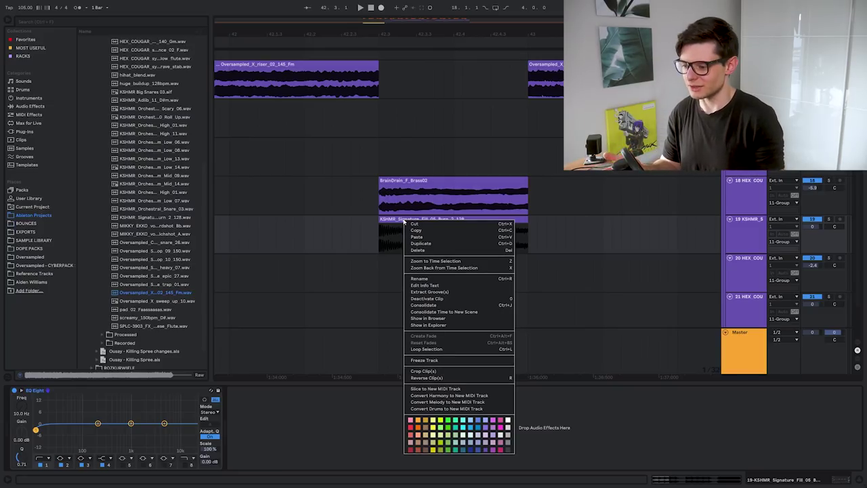
left_click(449, 320)
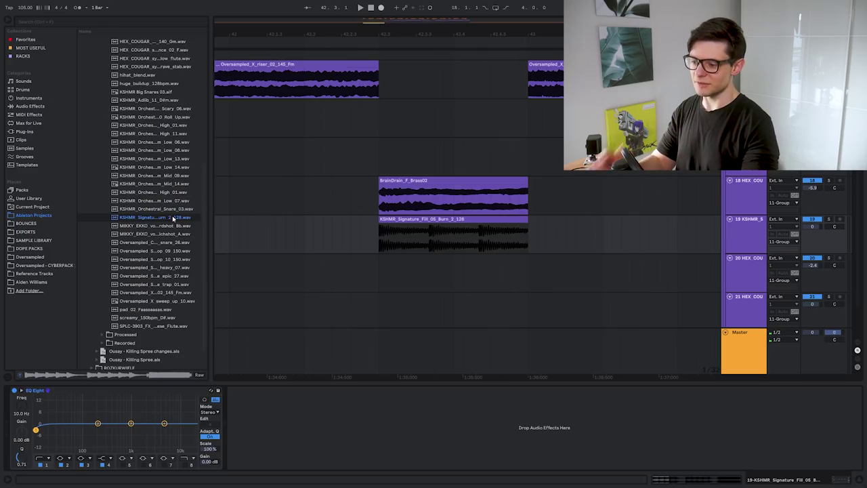
Examine the KSHMR fill clip's waveform and warp mode in the expanded clip view.
key("ctrl+alt+e")
key("ctrl+alt+e")
key("ctrl+alt+e")
key("ctrl+alt+e")
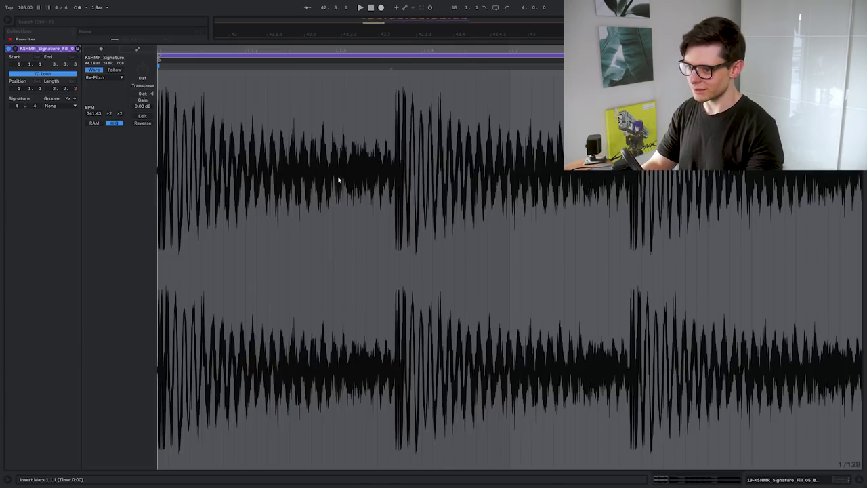
key("ctrl+alt+e")
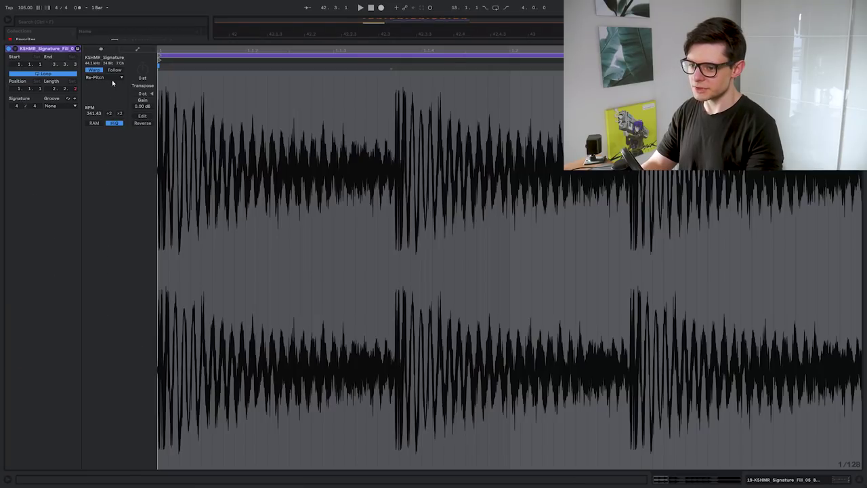
key("ctrl+alt+e")
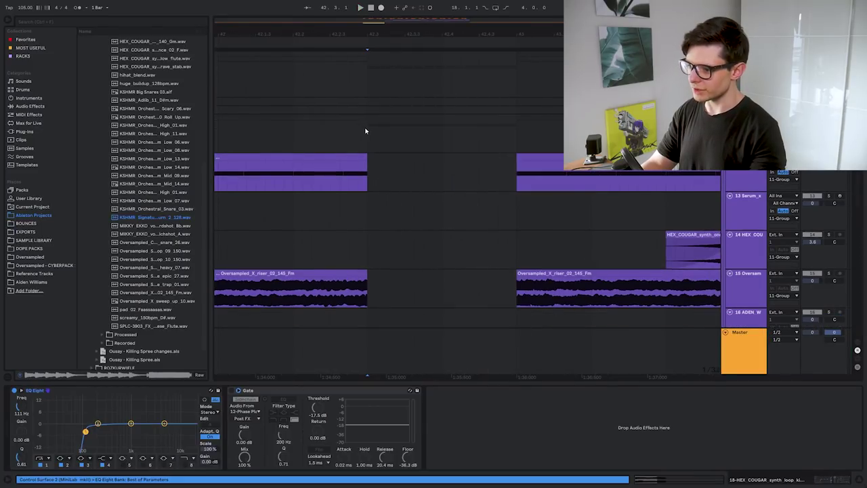
Play the layered brass and fill section from 42.3.1 and the full drop from 43.1.1.
left_click(367, 132)
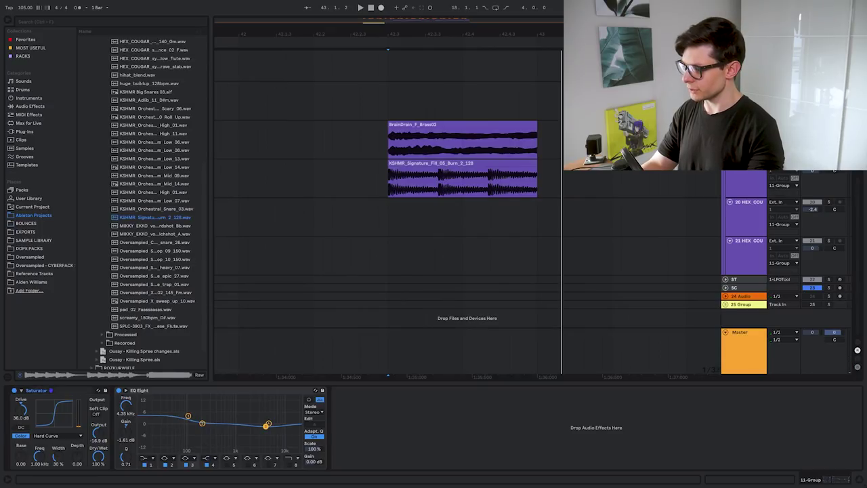
key("space")
key("space")
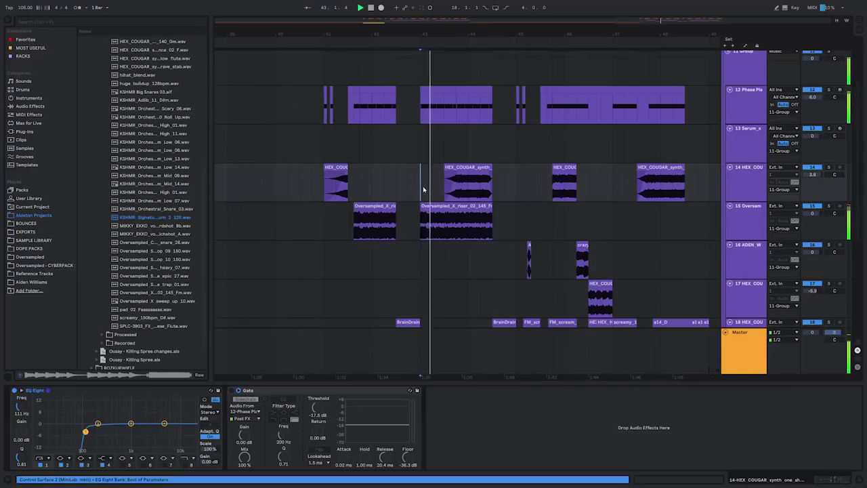
Stop playback and open the Oversampled_X_riser_02 clip at bar 43 on track 15 in the expanded clip view.
scroll(410, 165, "right", 4)
scroll(410, 165, "down", 2)
scroll(406, 162, "down", 5)
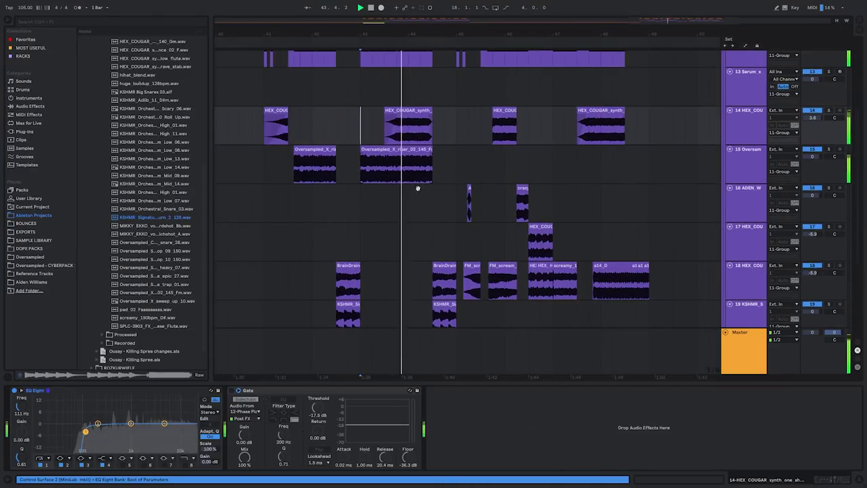
left_click(367, 149)
key("s")
key("space")
double_click(373, 149)
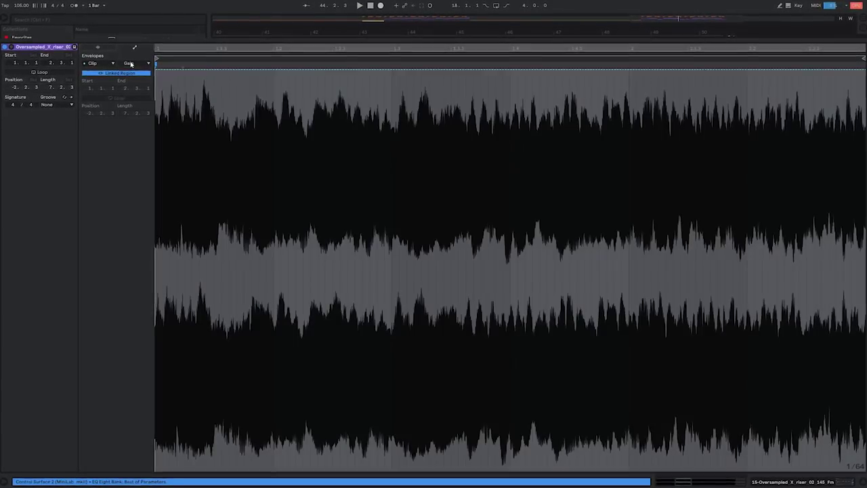
Show the riser clip's Transposition envelope and examine its pitch curve across the whole sample.
left_click(105, 65)
left_click(100, 69)
left_click(126, 63)
left_click(129, 76)
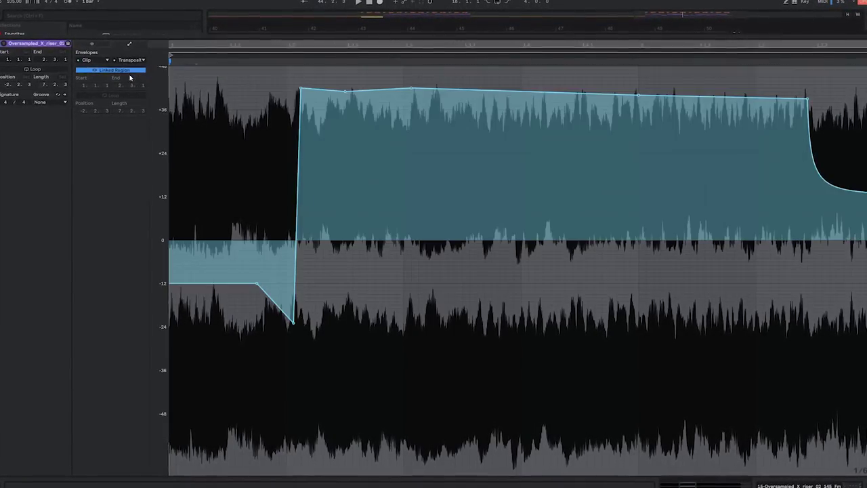
scroll(444, 188, "down", 5)
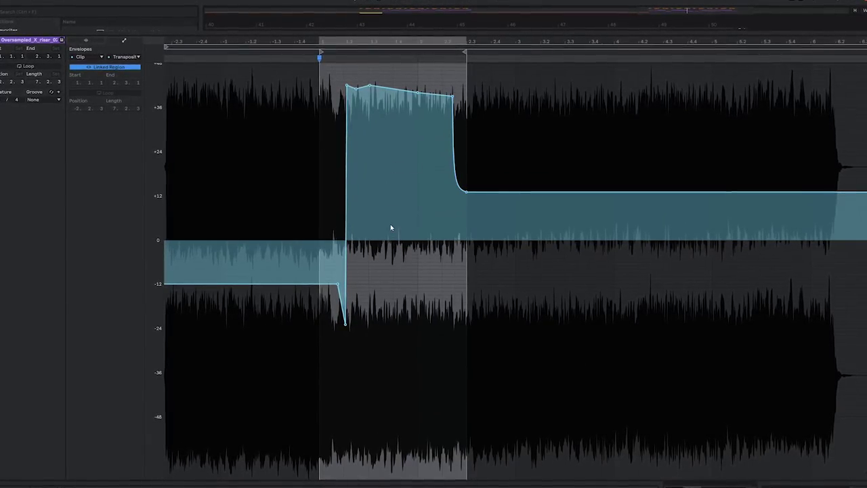
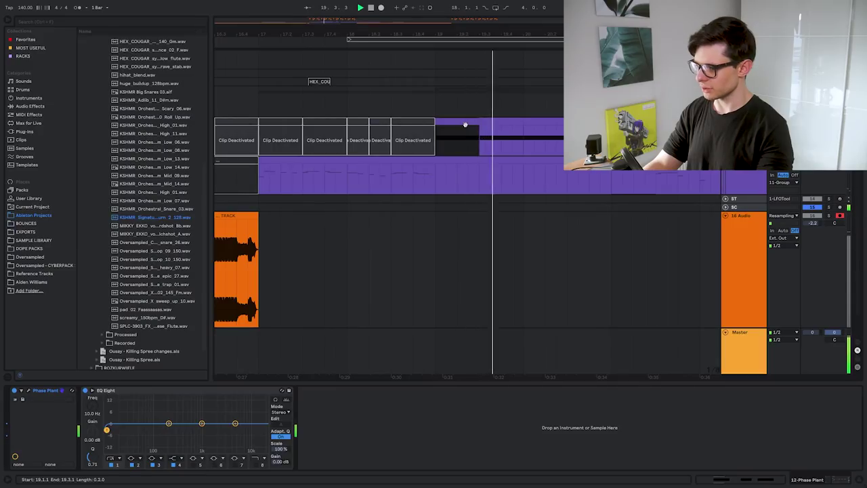
Play the Serum lead from bar 17 to hear it through the group's effect chain.
left_click(271, 114)
key("space")
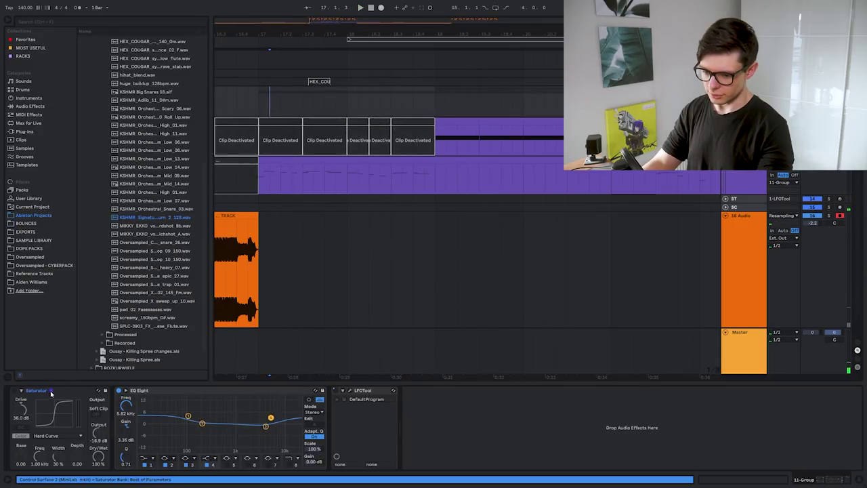
left_click(283, 162)
key("space")
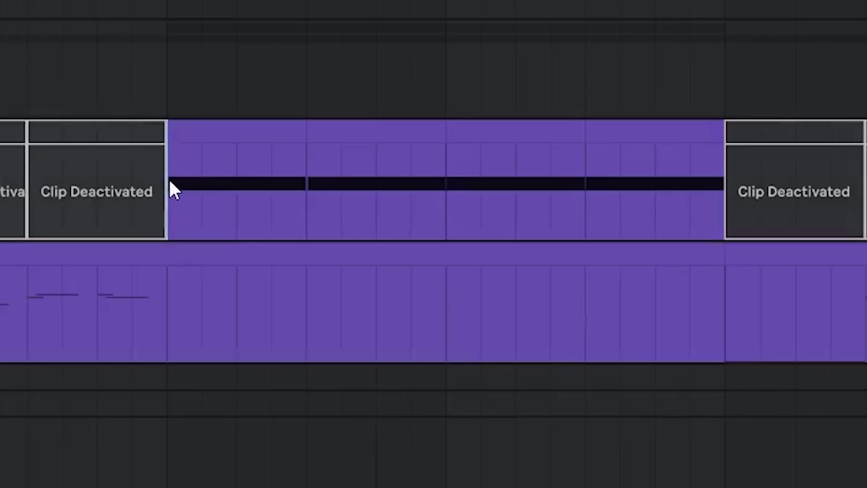
key("space")
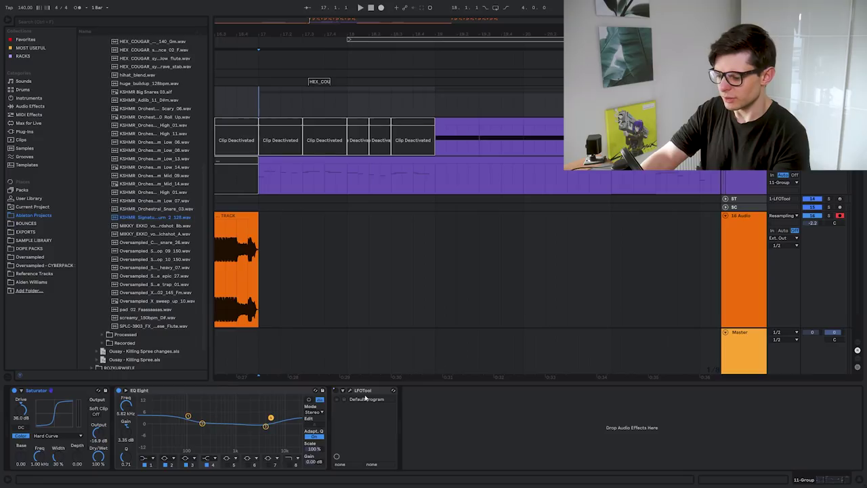
Open the group's LFOTool window and play the lead from 17.1.1 to examine its LFO shape.
left_click(350, 391)
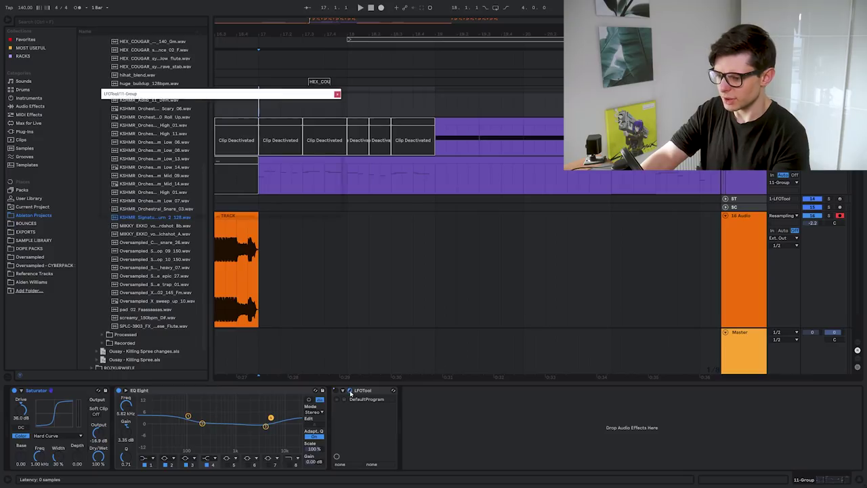
key("space")
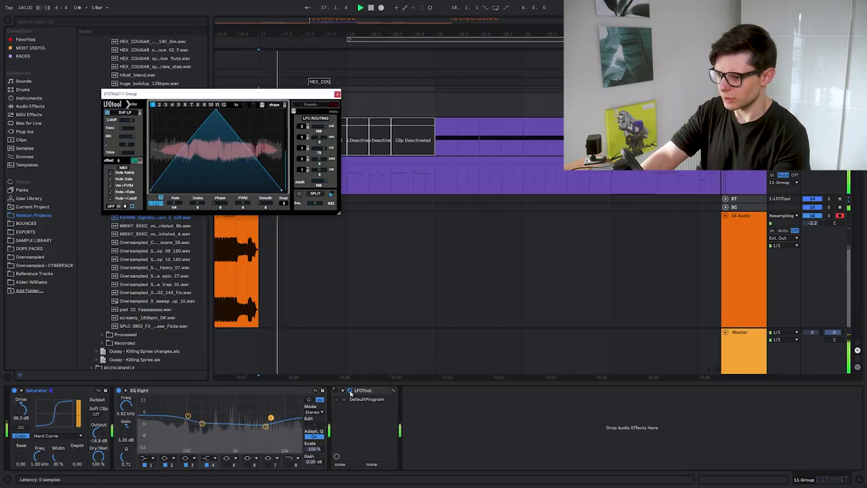
left_click(350, 391)
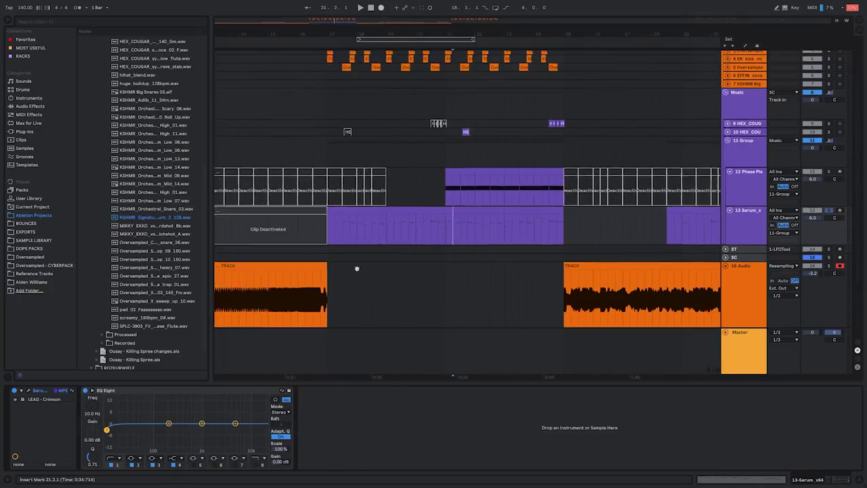
Select the 17.1.1 to 21.1.1 range across the music tracks, then the Serum clip sections starting at 17.1.1 and 19.1.1.
scroll(356, 269, "up", 2)
left_click_drag(305, 278, 423, 148)
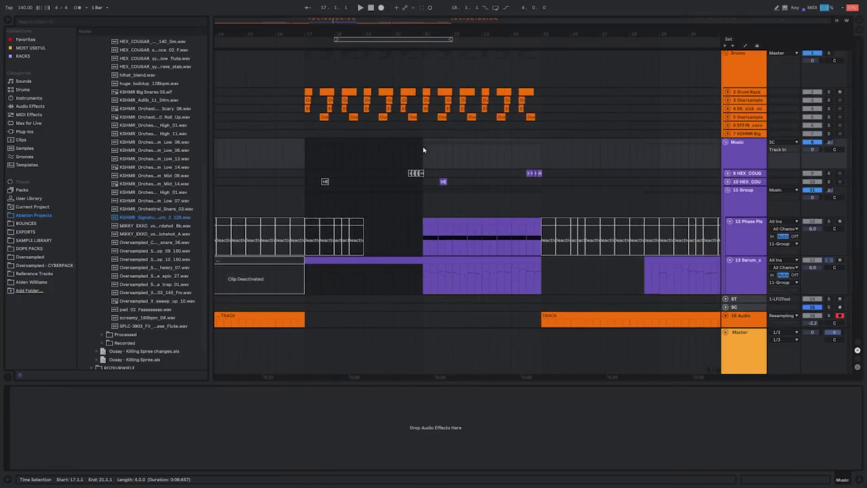
scroll(408, 158, "up", 3)
scroll(392, 152, "down", 3)
scroll(391, 151, "down", 1)
left_click(381, 206)
left_click(331, 175)
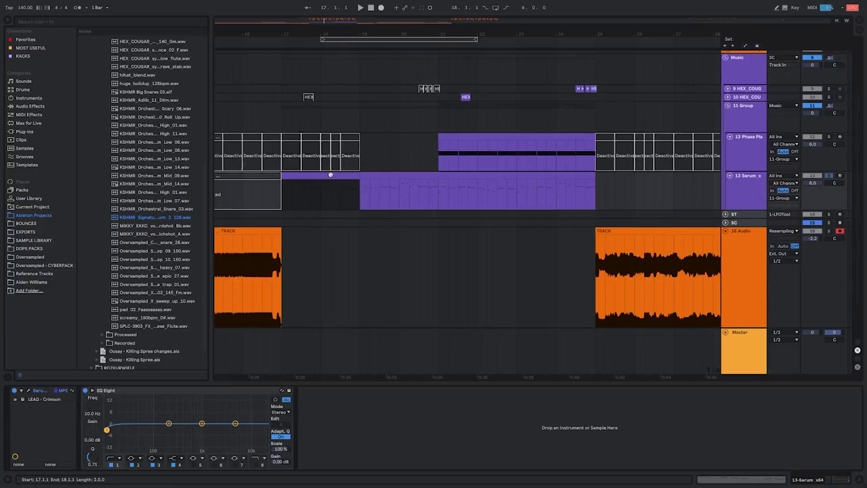
left_click(385, 174)
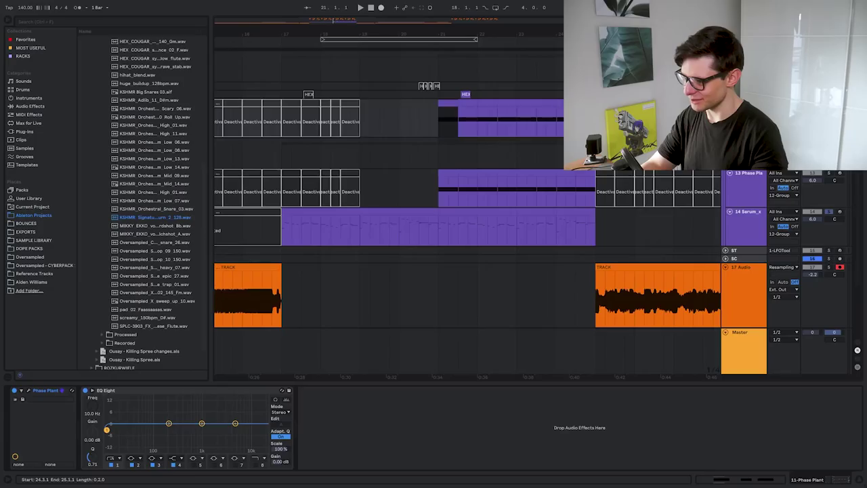
Play the ungrouped Phase Plant clips on track 11 with the Serum lead from 17.1.1, selecting the clip between 17.3.1 and 18.1.1.
left_click(489, 106)
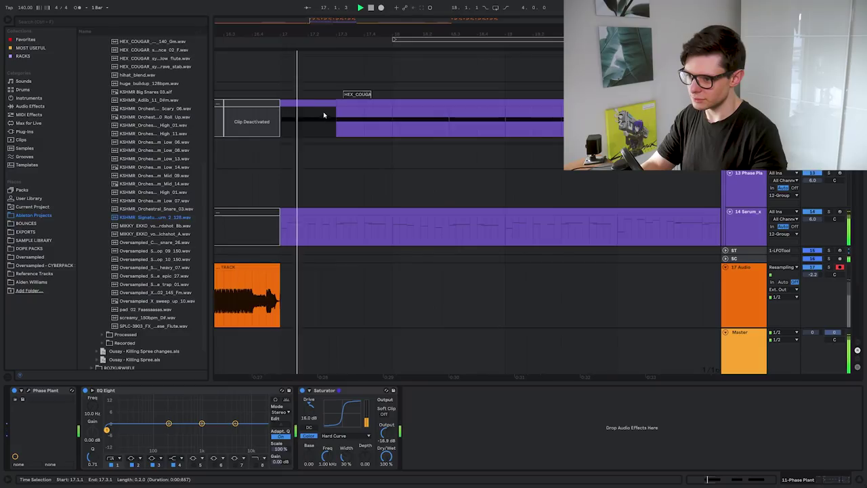
left_click_drag(337, 126, 391, 126)
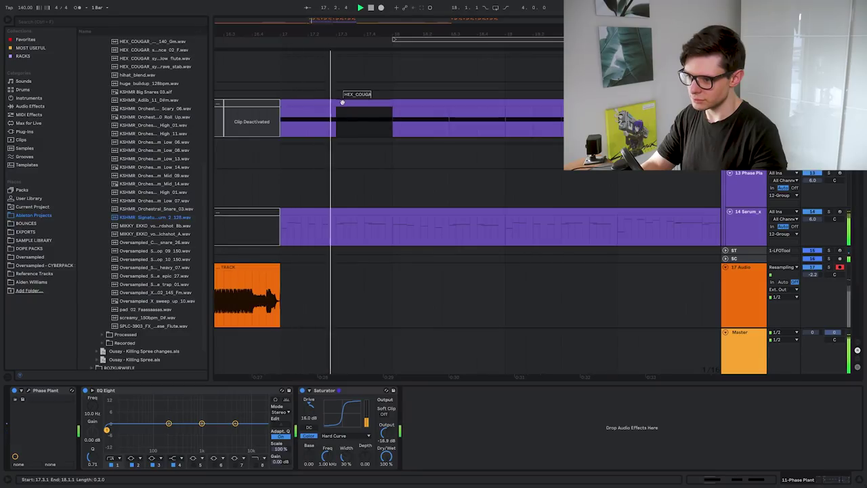
scroll(391, 129, "down", 4)
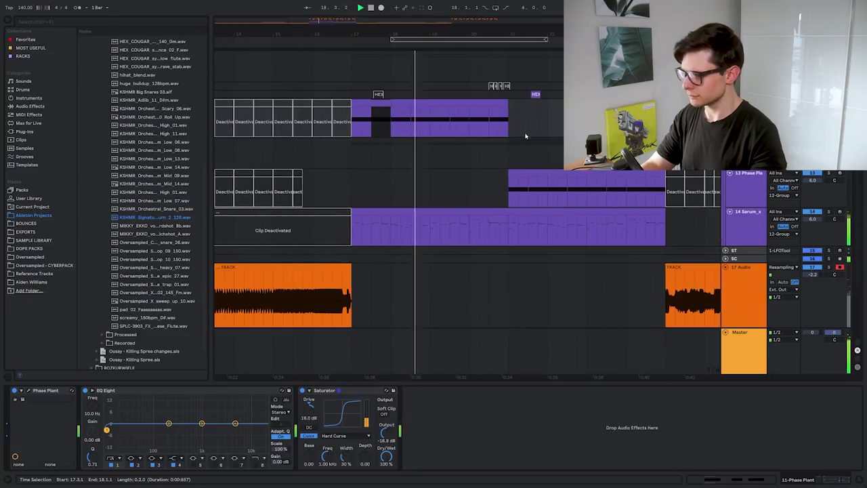
left_click_drag(521, 137, 482, 142)
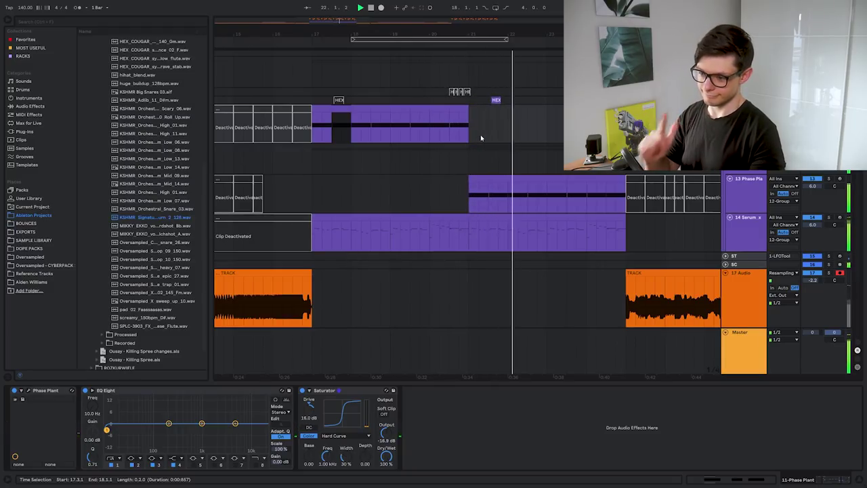
scroll(548, 157, "down", 1)
left_click_drag(542, 155, 437, 129)
scroll(455, 143, "up", 2)
scroll(439, 128, "down", 3)
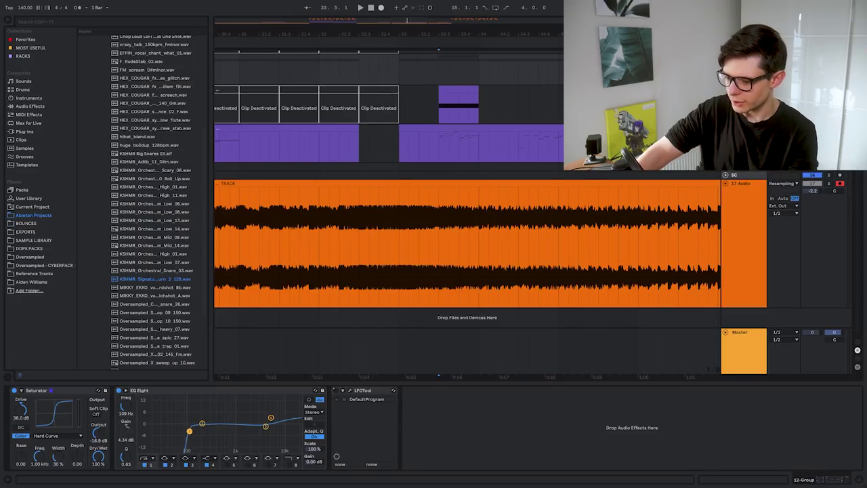
Raise the group's EQ Eight low cut to about 245 Hz and deactivate the Phase Plant clip at 33.3.1 on track 13.
mouse_move(189, 431)
left_mouse_down()
mouse_move(224, 431)
mouse_move(198, 431)
left_mouse_up()
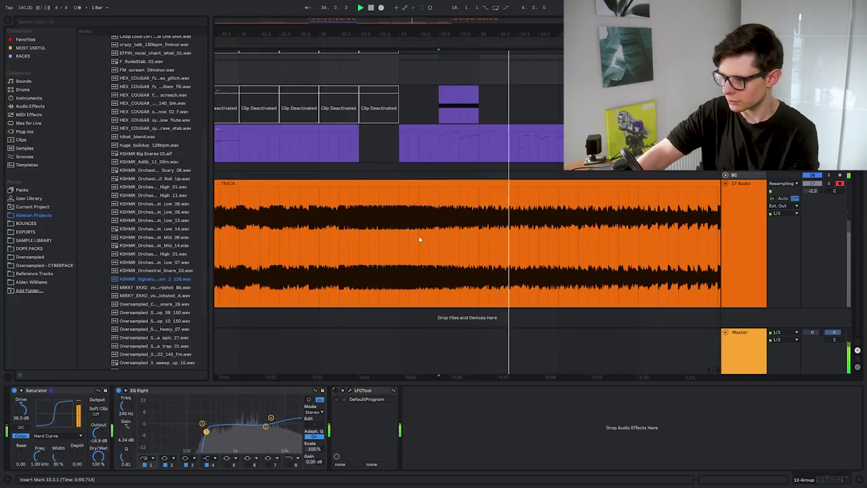
left_click(457, 92)
key("0")
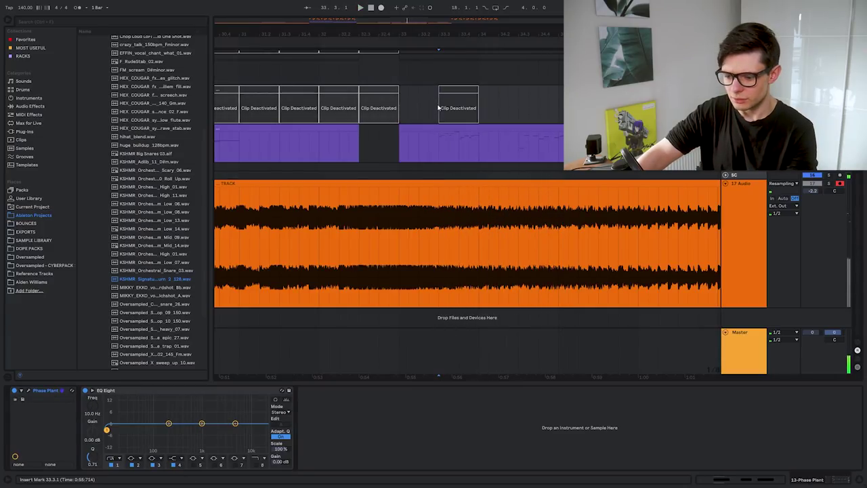